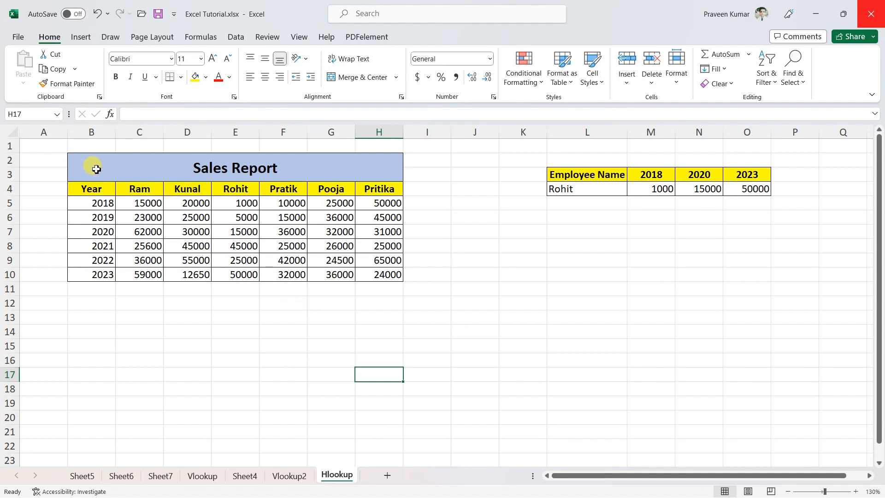
Examine the Sales Report table's layout, including its year column and the employee names across the header row.
left_click_drag(95, 168, 84, 304)
left_click_drag(142, 204, 138, 283)
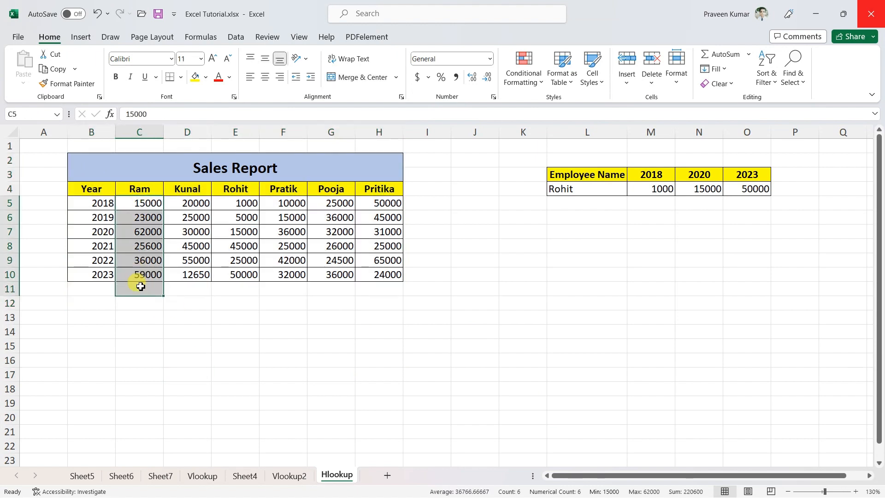
left_click(384, 329)
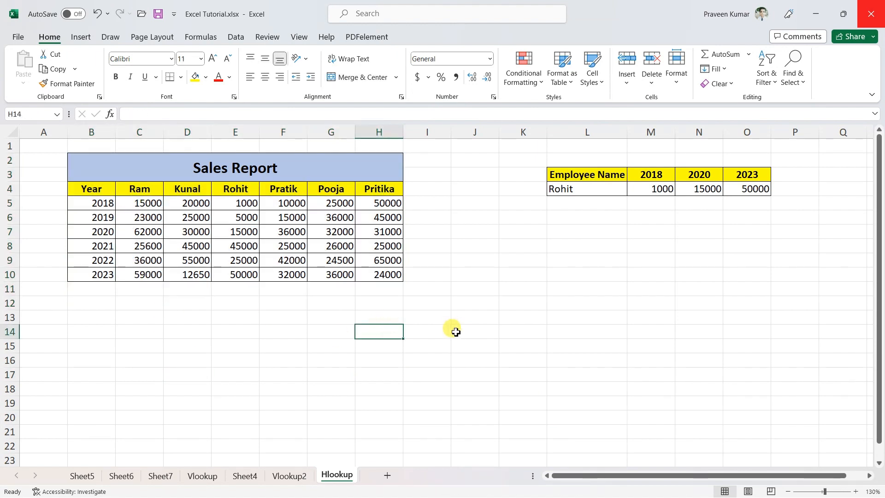
left_click_drag(77, 160, 341, 273)
left_click(471, 298)
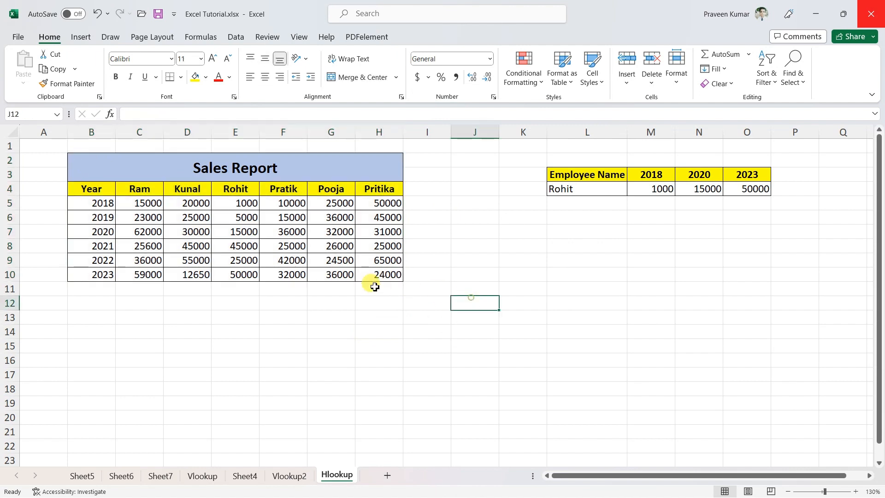
left_click(101, 194)
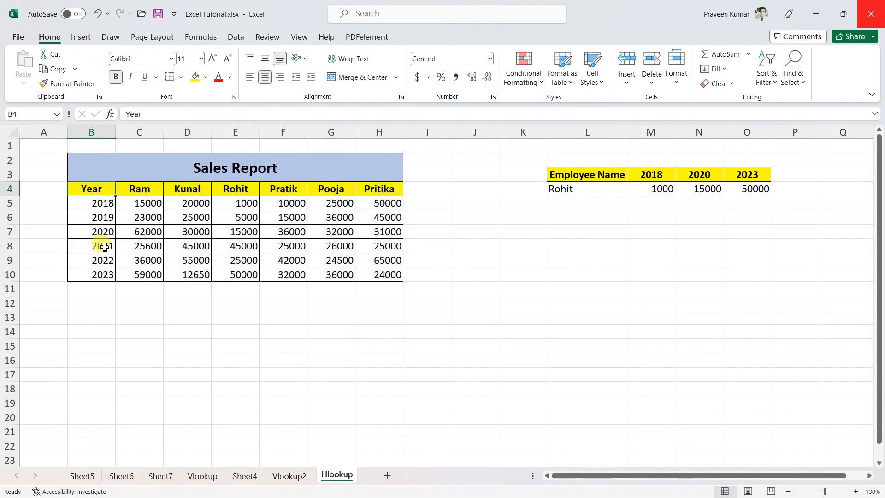
left_click_drag(99, 203, 96, 275)
left_click(147, 187)
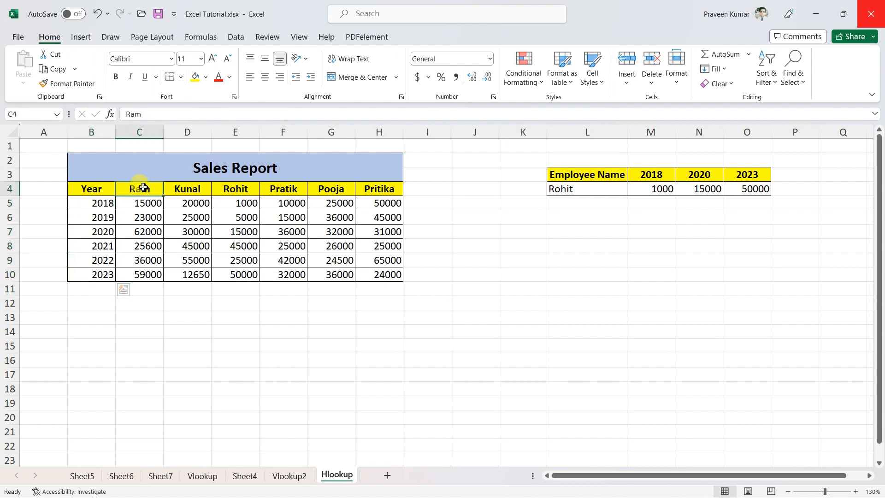
left_click(195, 186)
left_click(244, 185)
left_click(272, 186)
left_click(332, 189)
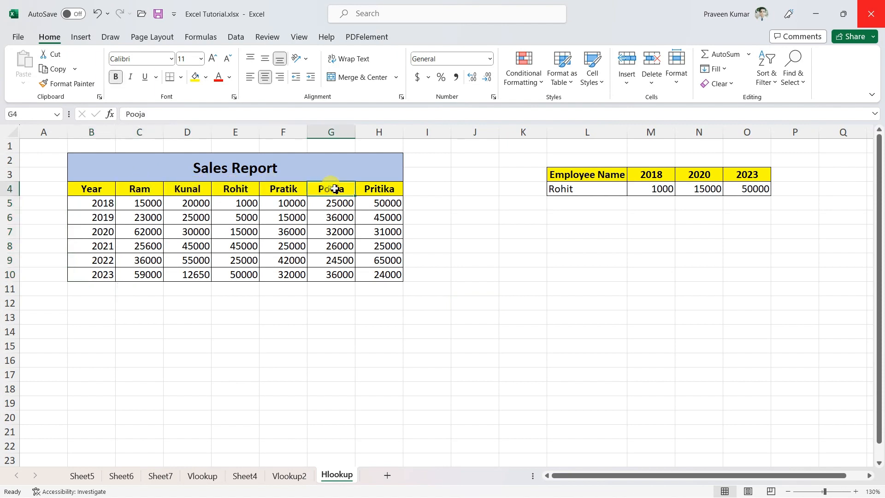
Examine the yearly sales figures listed under the first two employees in the Sales Report table.
left_click(151, 188)
left_click_drag(147, 203, 139, 275)
left_click(274, 312)
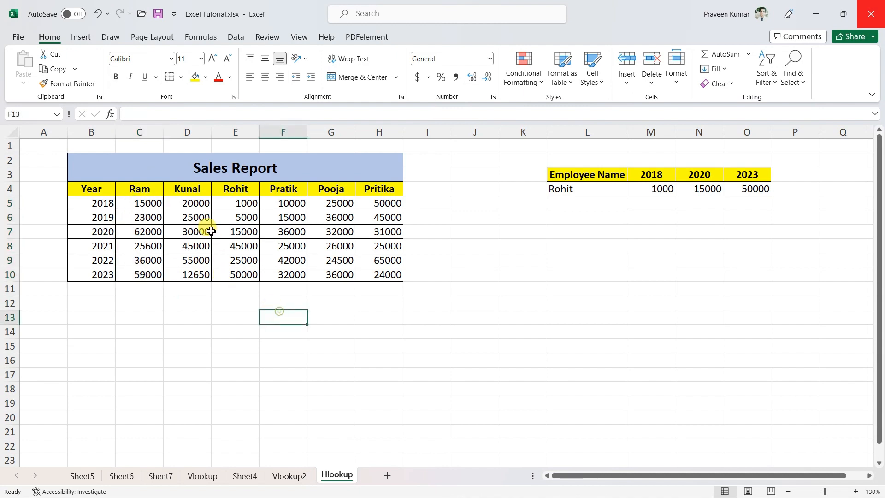
left_click_drag(194, 203, 197, 273)
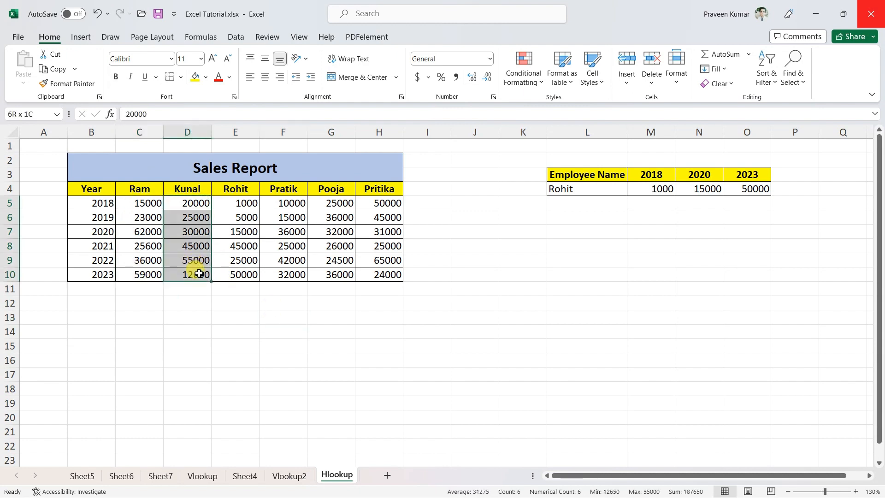
left_click(146, 202)
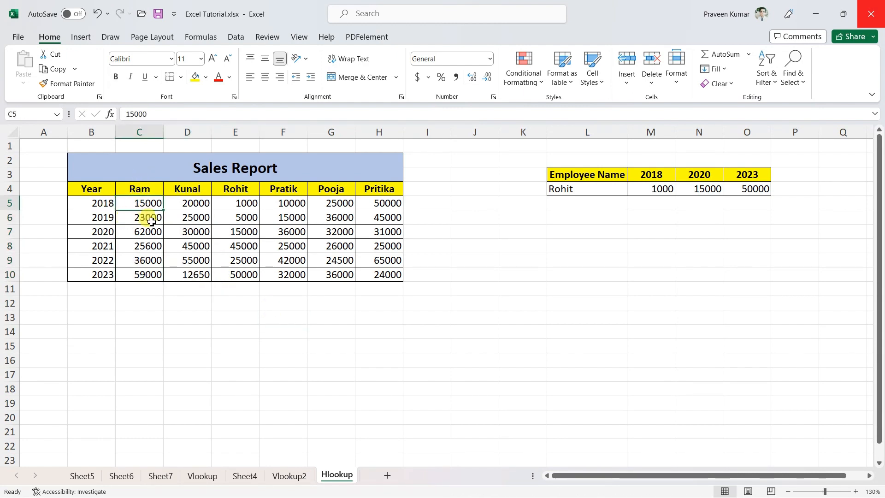
left_click(153, 219)
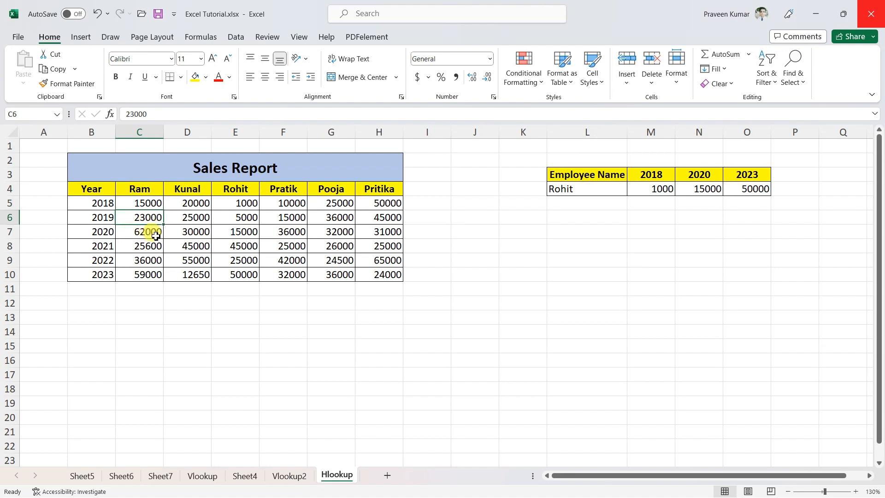
left_click(156, 236)
left_click(415, 327)
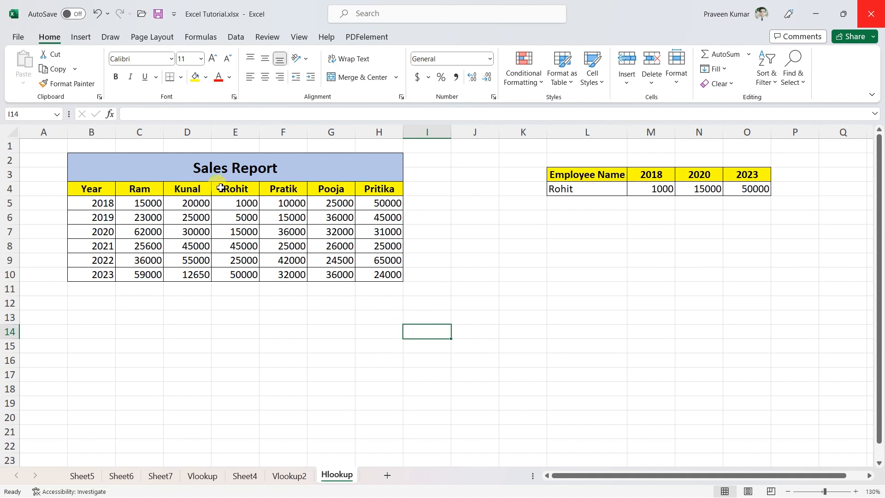
Clear the existing employee name and yearly results from row 4 of the lookup table.
left_click_drag(540, 187, 789, 190)
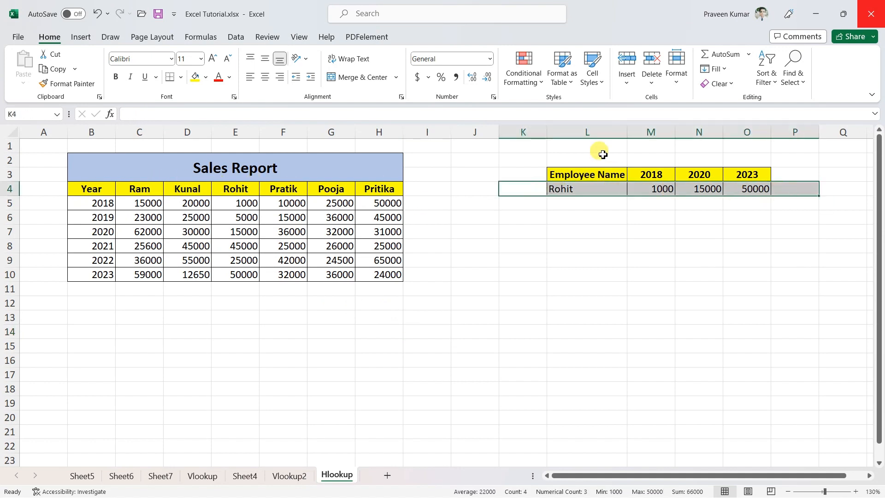
key("Delete")
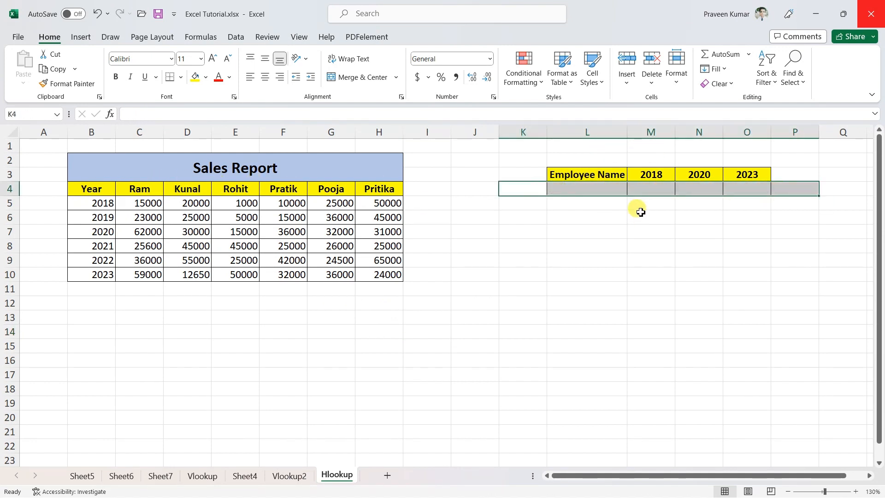
left_click(618, 227)
Compare the lookup table's Employee Name header with the names laid out across row 4 of the Sales Report.
left_click(591, 175)
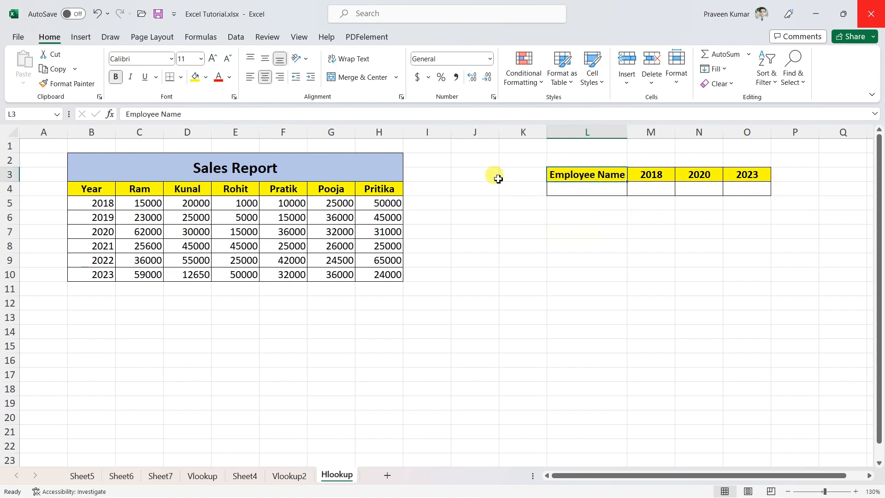
left_click_drag(140, 192, 382, 190)
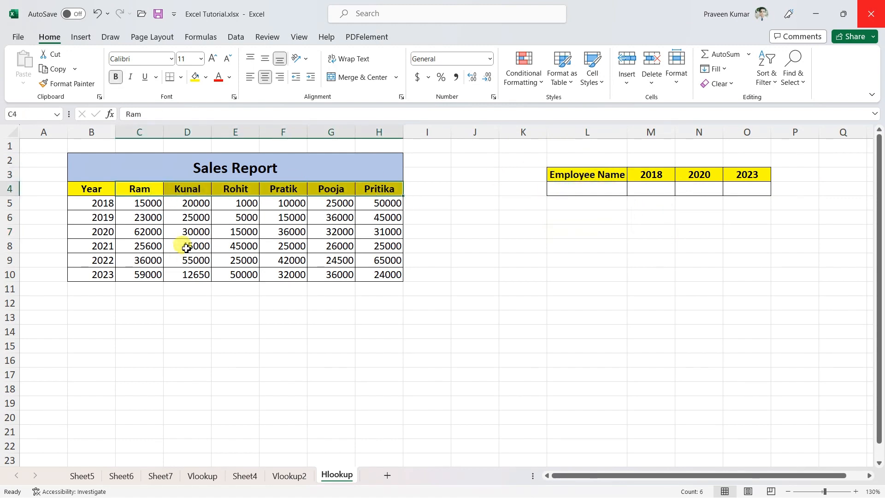
left_click(185, 332)
left_click_drag(132, 189, 392, 196)
left_click_drag(95, 189, 371, 192)
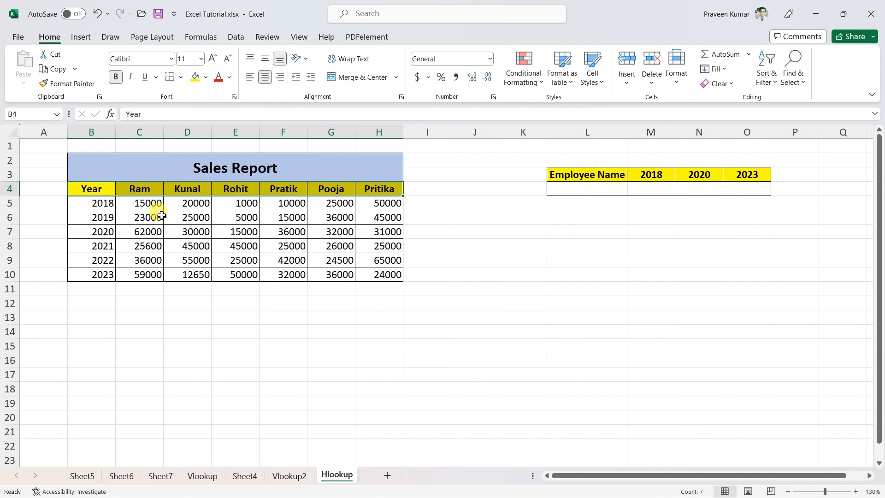
left_click_drag(111, 191, 367, 189)
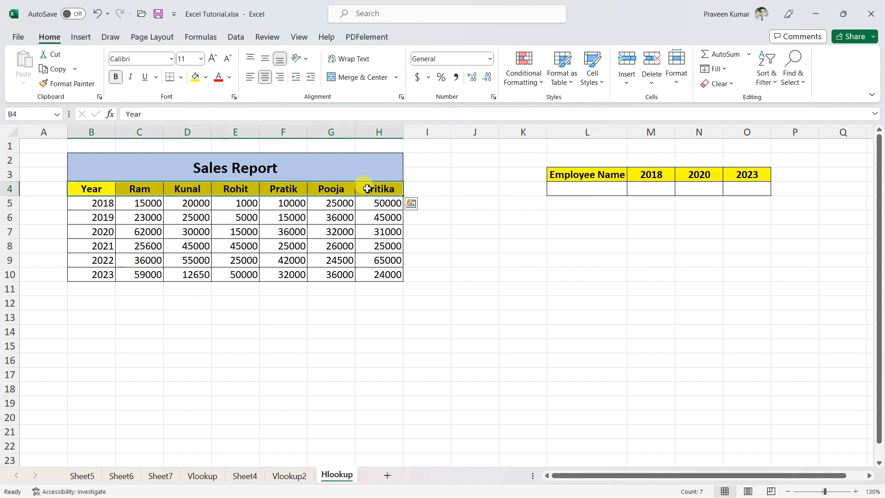
Compare the vertical S.No list on the Vlookup sheet with the horizontal header row on the Hlookup sheet.
left_click(286, 479)
left_click(202, 476)
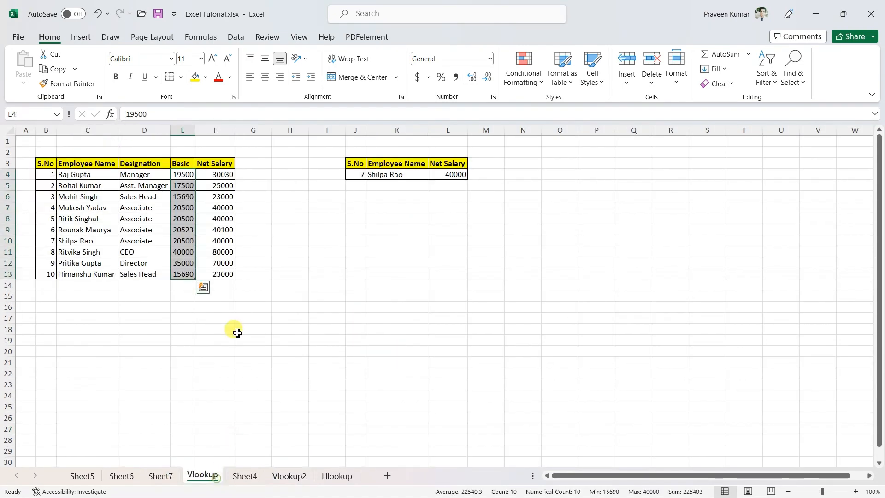
left_click(183, 339)
left_click_drag(46, 175, 51, 274)
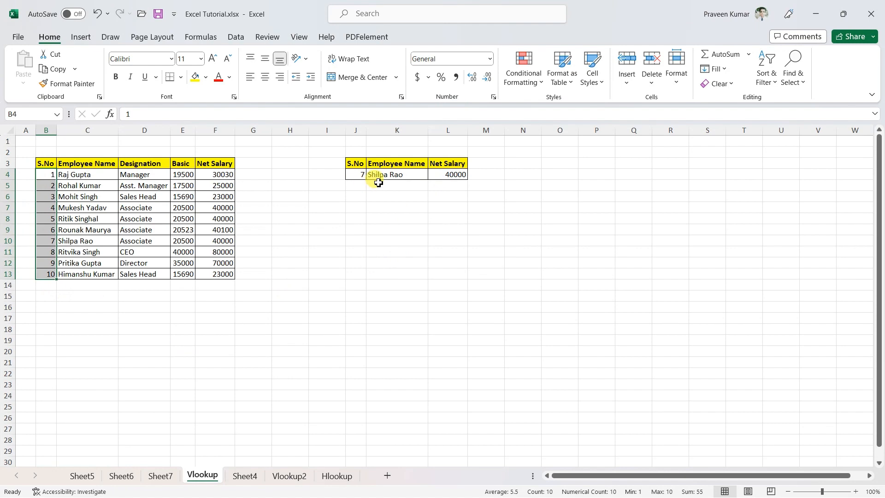
left_click(341, 474)
left_click(143, 275)
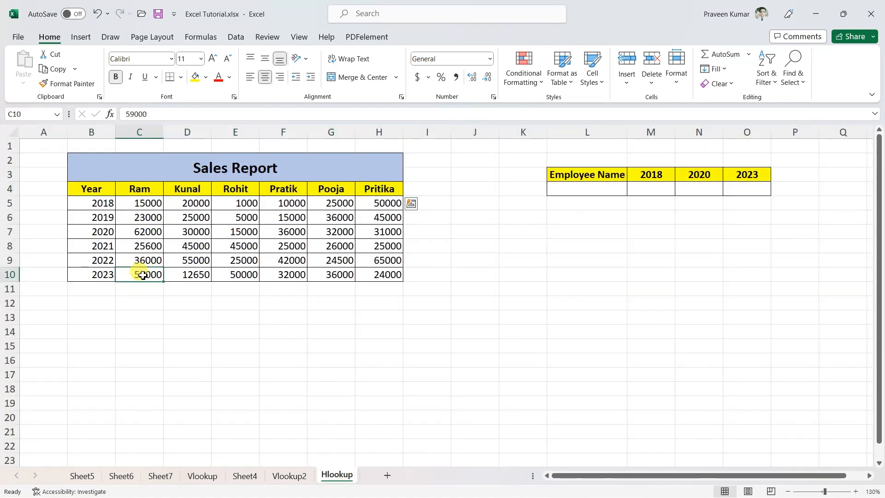
left_click_drag(87, 189, 395, 191)
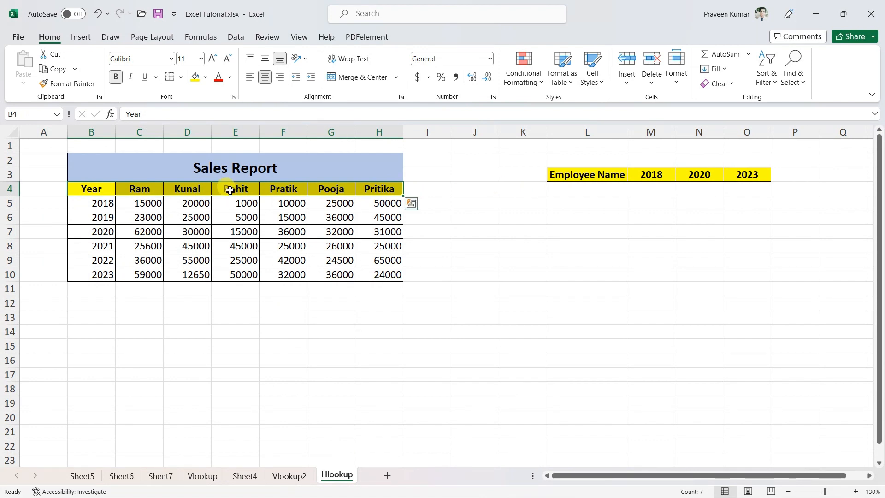
left_click_drag(97, 232, 382, 232)
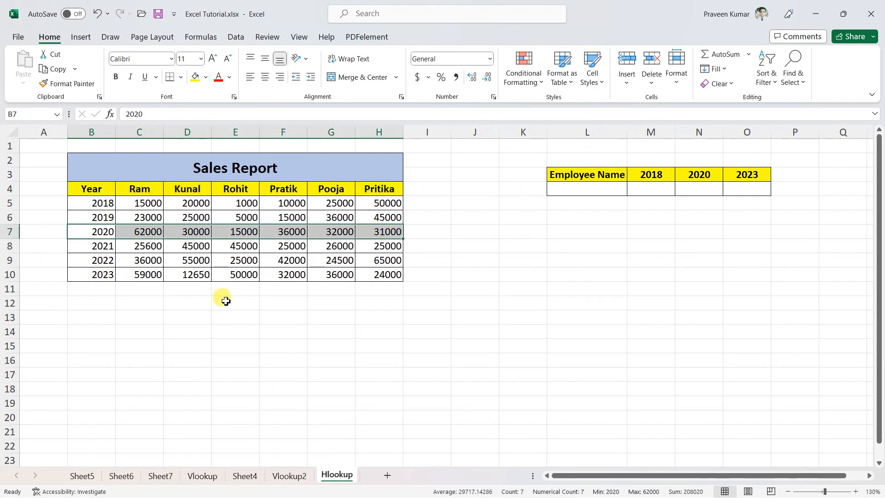
left_click_drag(92, 192, 369, 193)
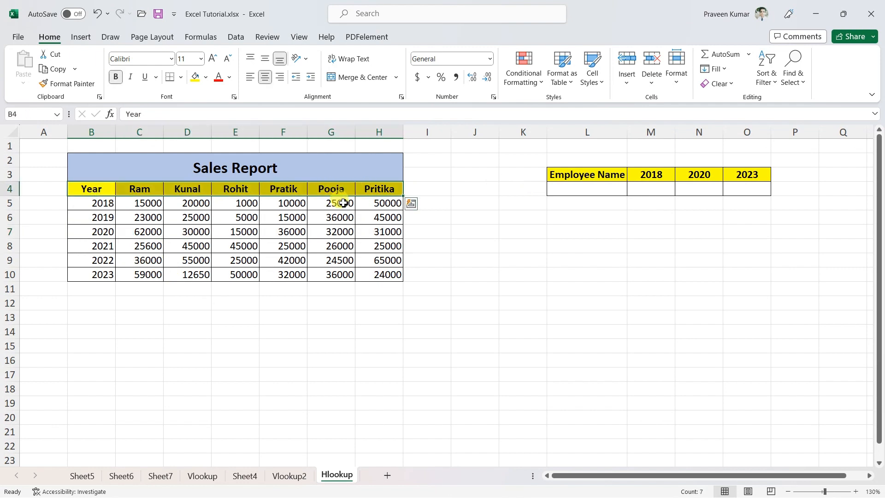
left_click(479, 260)
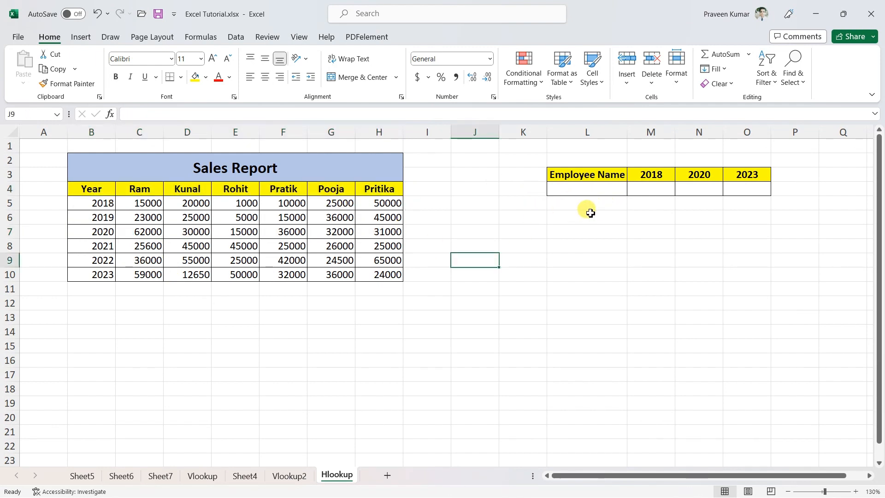
Enter the first Sales Report employee's name in cell L4 as the lookup value.
left_click(589, 192)
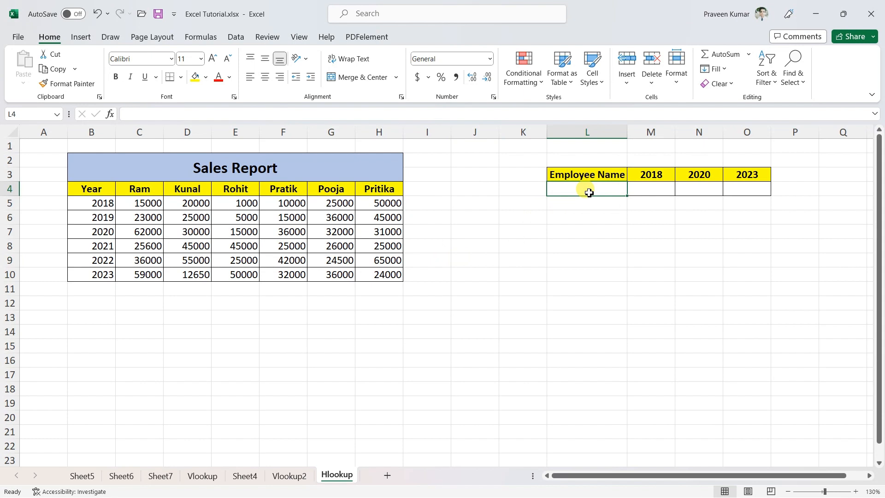
type("Ra")
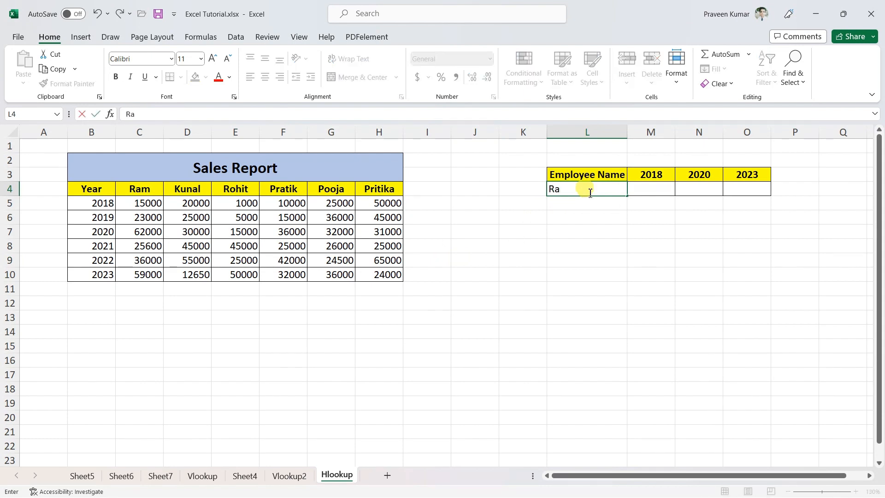
type("m")
left_click(599, 259)
Start an HLOOKUP formula in cell M4 under 2018, using L4 as the lookup value.
left_click(657, 190)
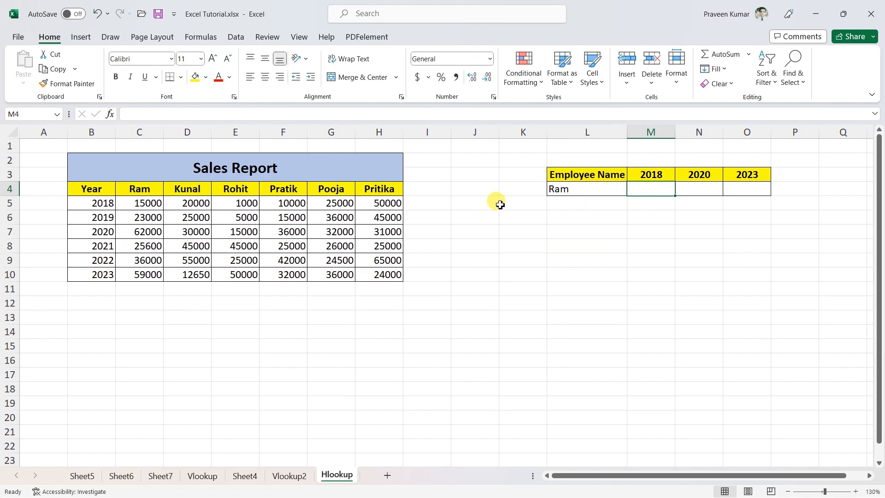
type("=")
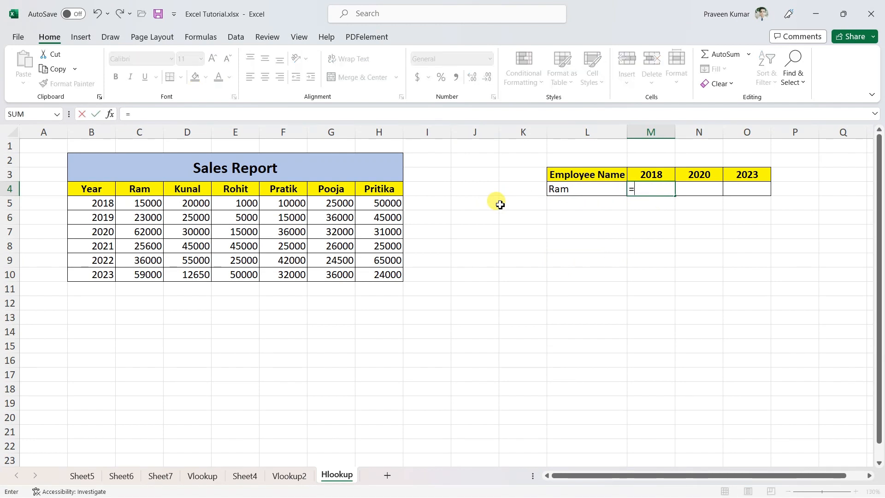
type("HL")
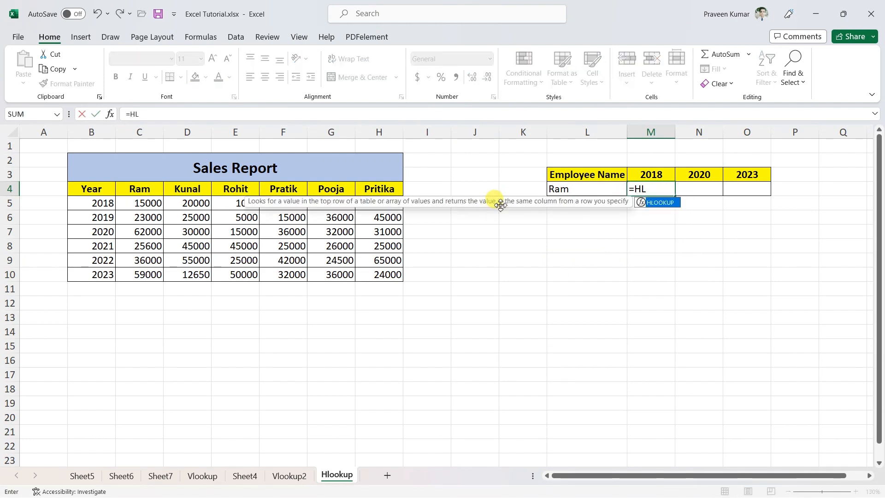
double_click(663, 203)
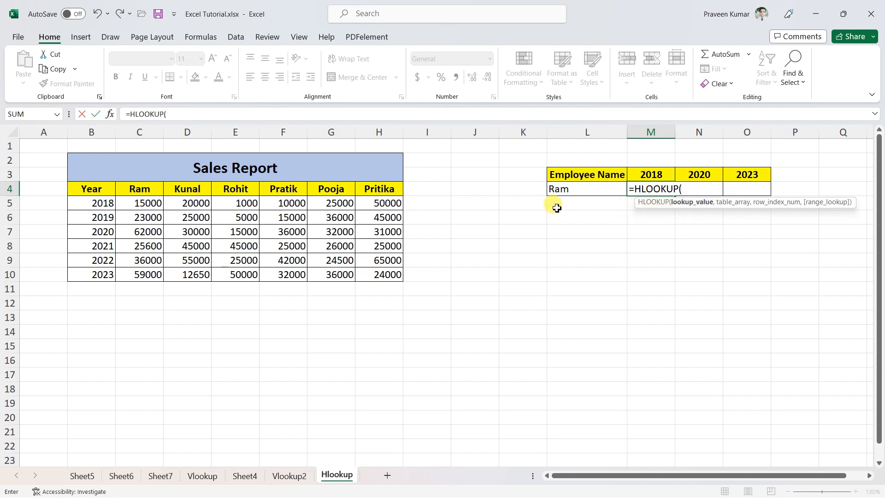
left_click(562, 189)
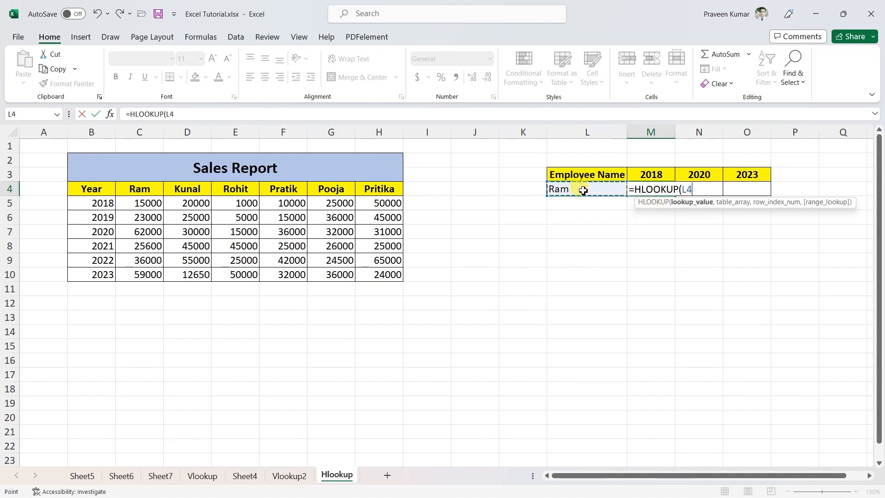
type(",")
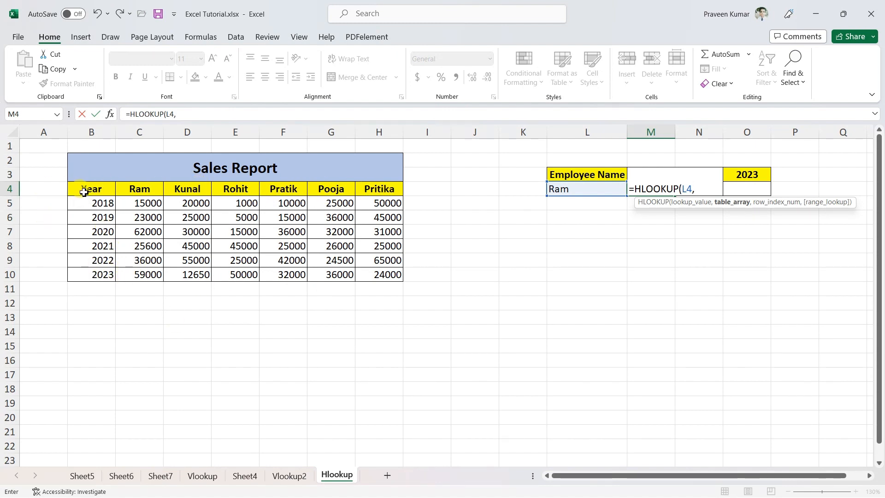
Set the formula's table array to the Sales Report range B4:H10, locked as the absolute reference $B$4:$H$10.
left_click_drag(86, 190, 379, 276)
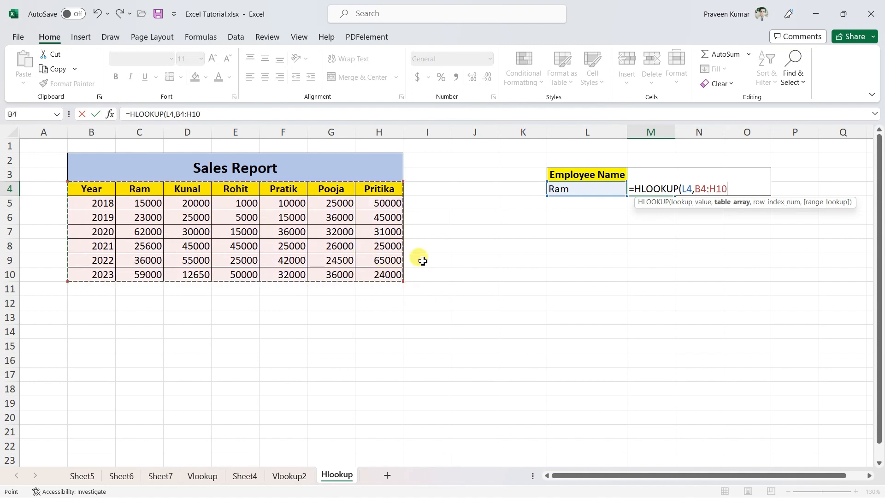
key("F4")
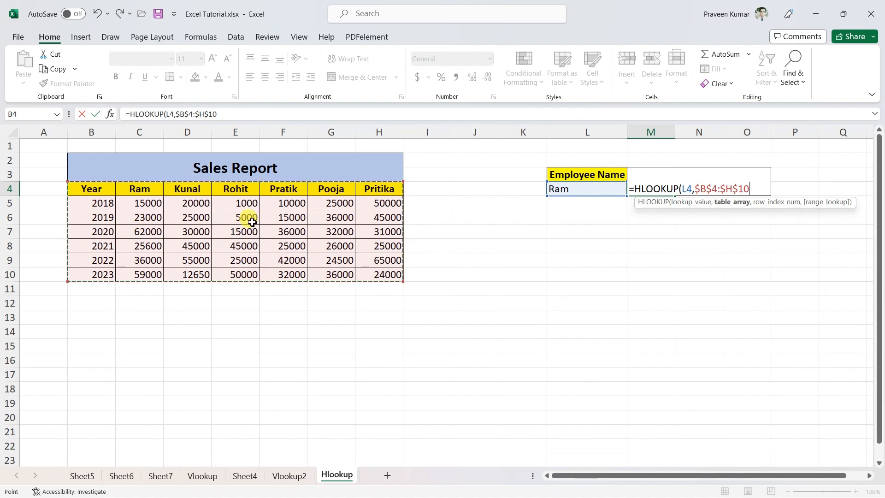
type(",")
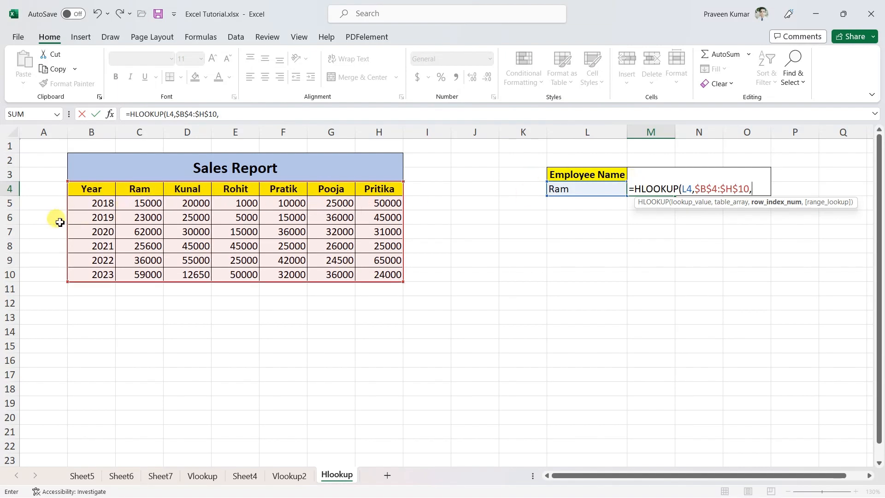
Finish the HLOOKUP formula in M4 with row index 2 and exact match 0.
type(",")
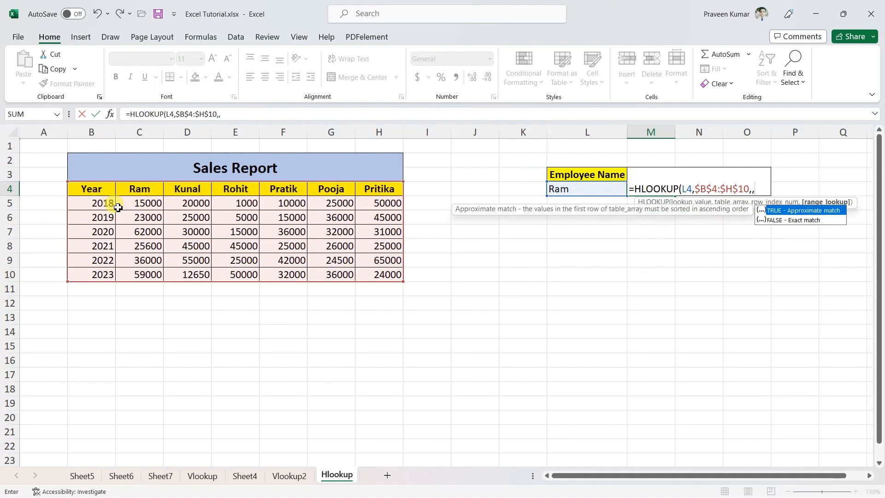
key("BackSpace")
type("2")
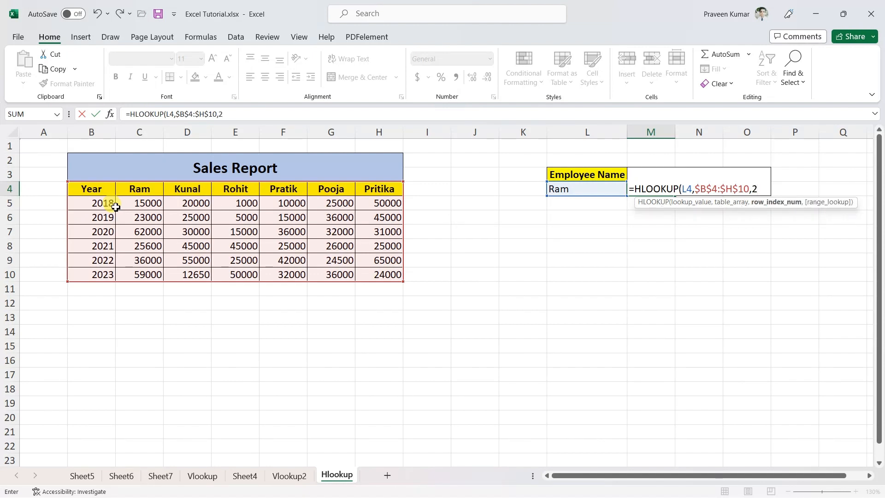
type(",0")
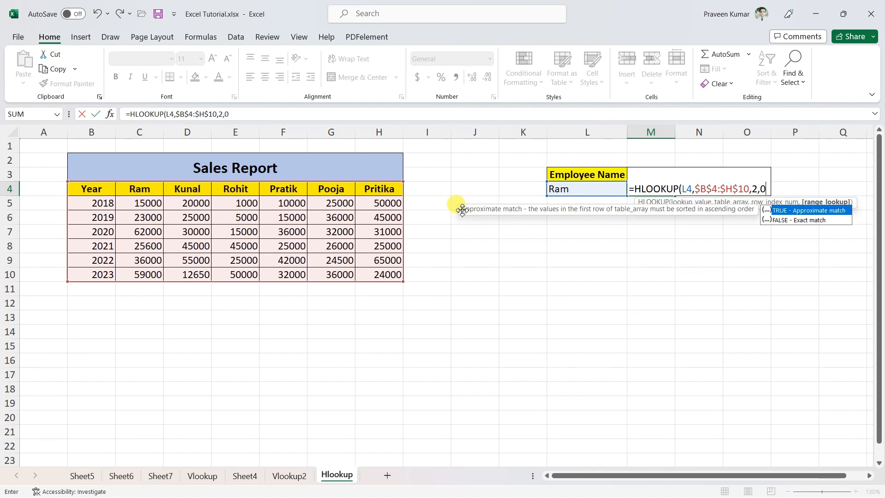
type(")")
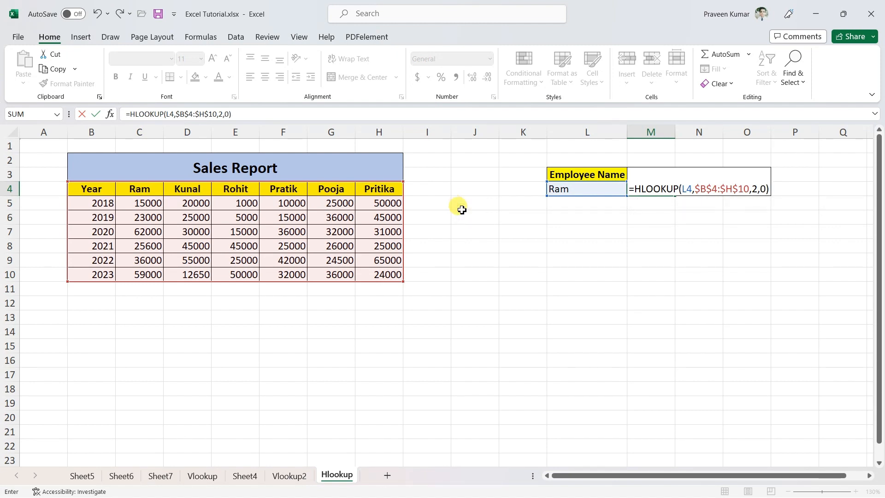
key("Return")
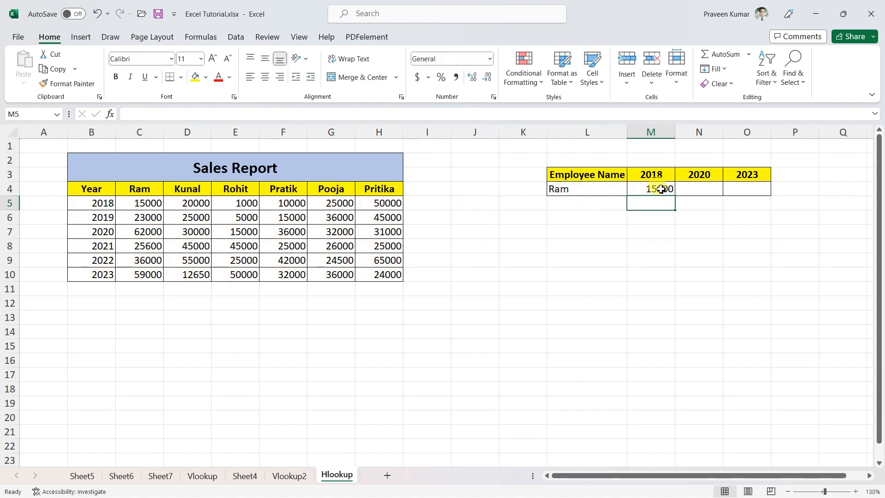
Start an HLOOKUP formula in cell N4 under 2020, using L4 as the lookup value.
left_click(694, 190)
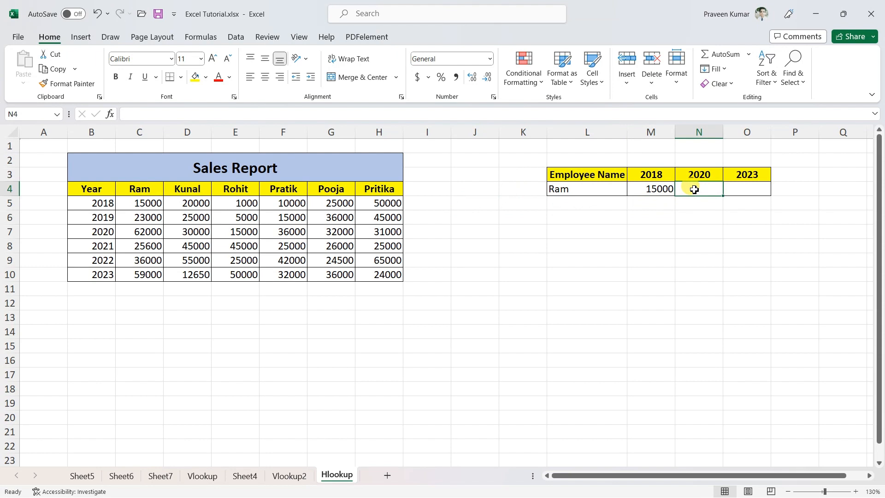
type("=H")
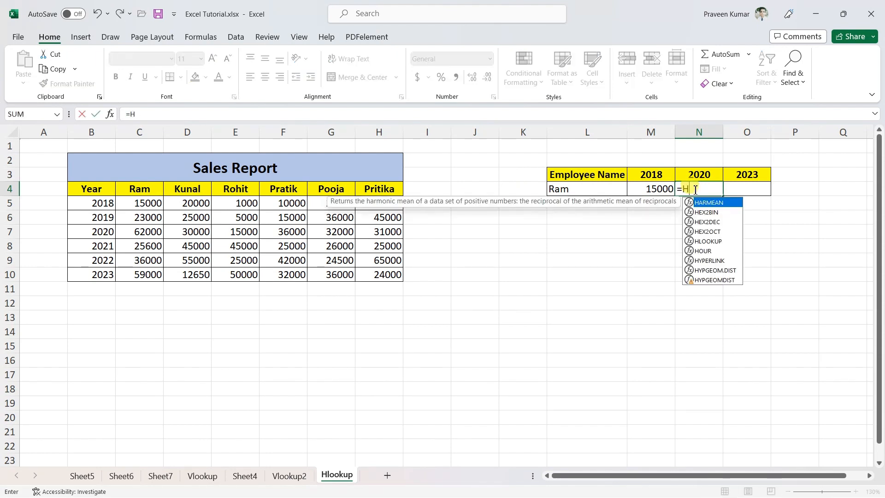
type("L")
key("Tab")
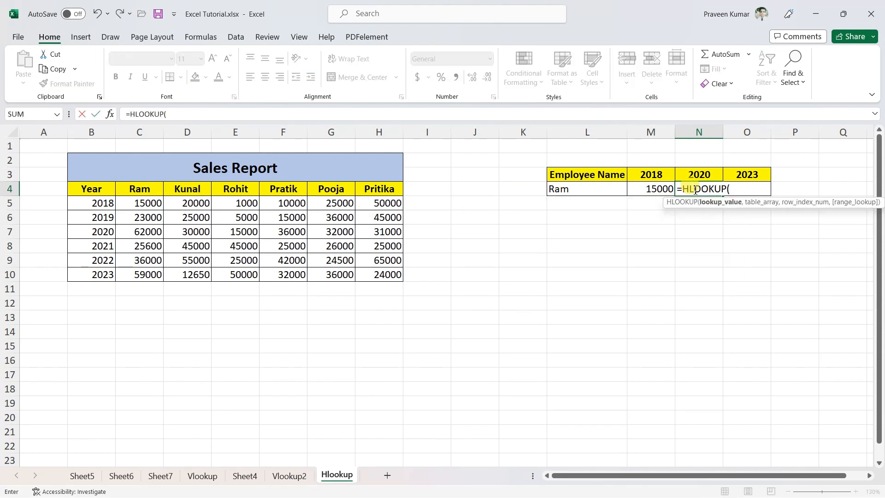
left_click(583, 191)
type(",")
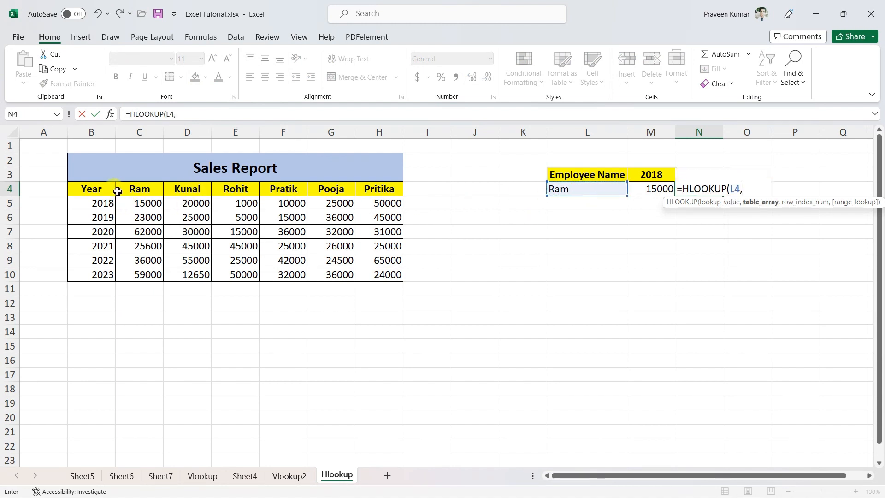
Complete the N4 formula with the locked table array $B$4:$H$10, row index 4 and exact match 0.
left_click_drag(116, 190, 368, 272)
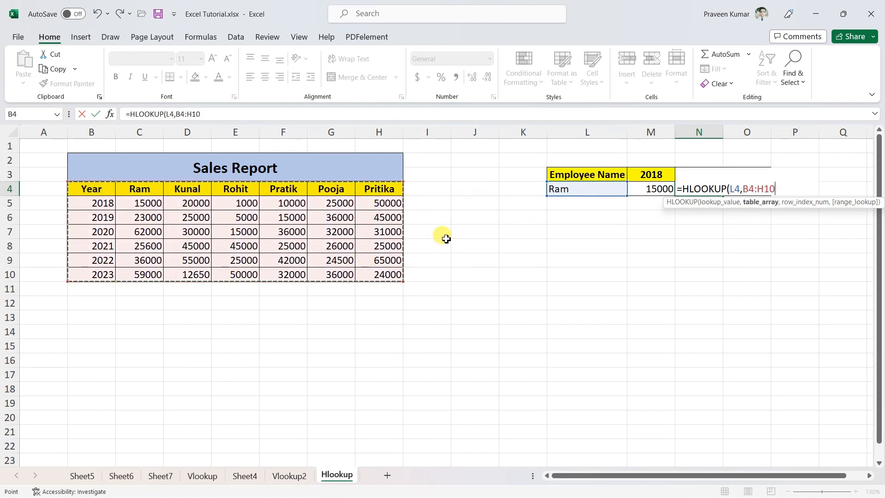
key("F4")
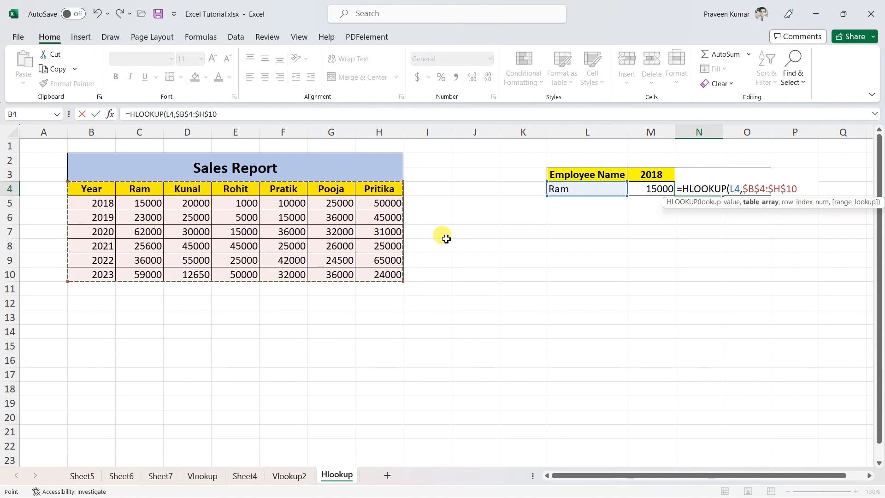
type(",")
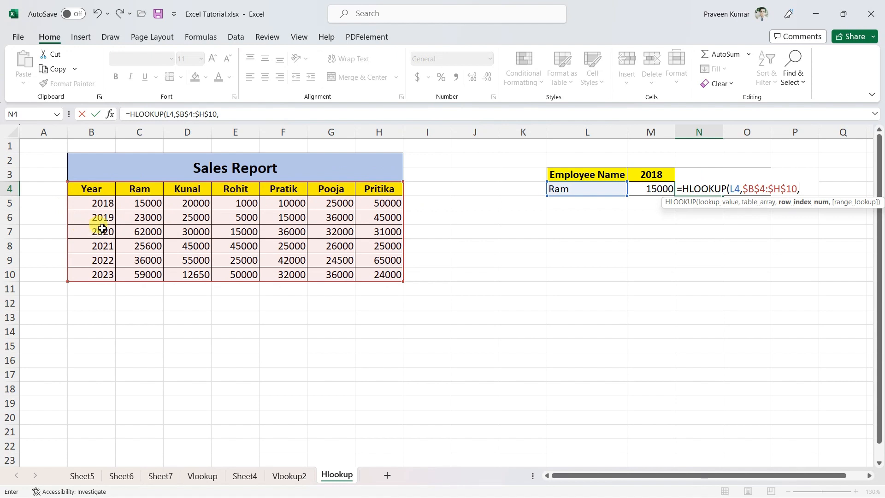
type("4,")
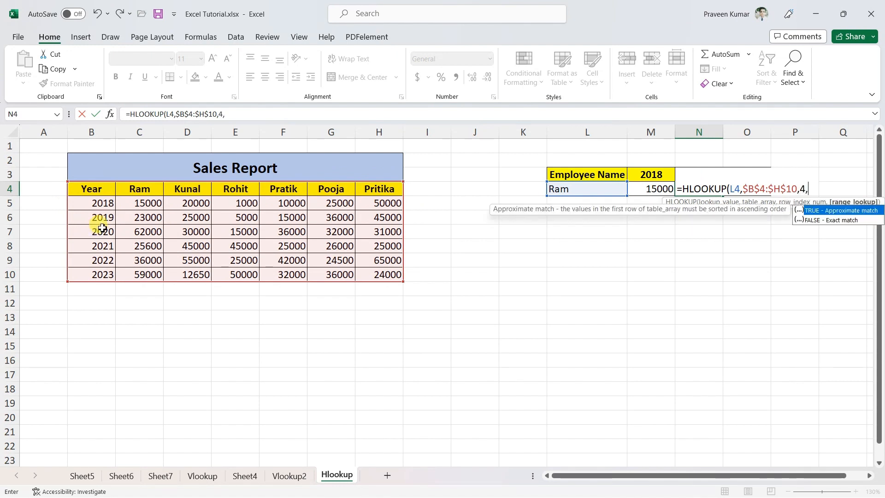
type("0)")
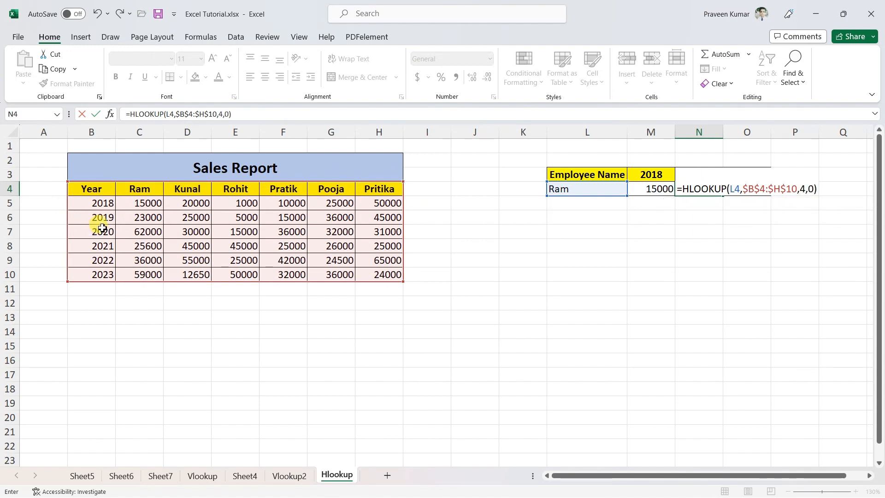
key("Return")
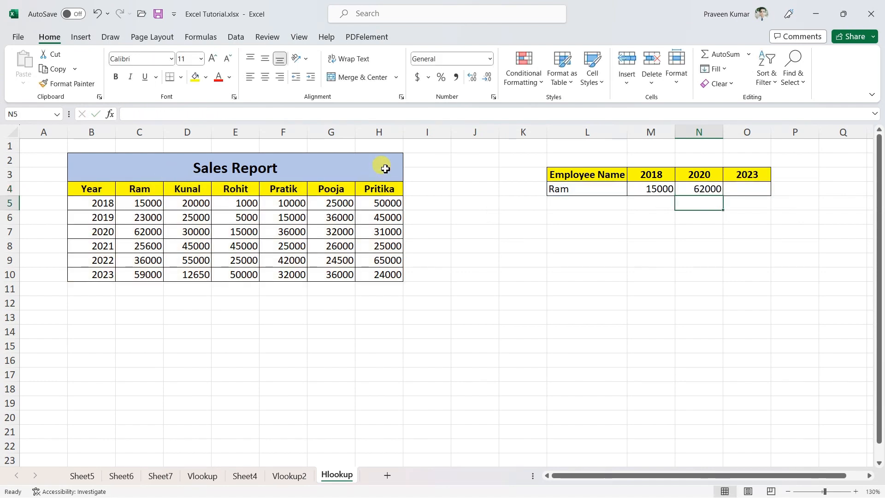
left_click(735, 189)
left_click(711, 209)
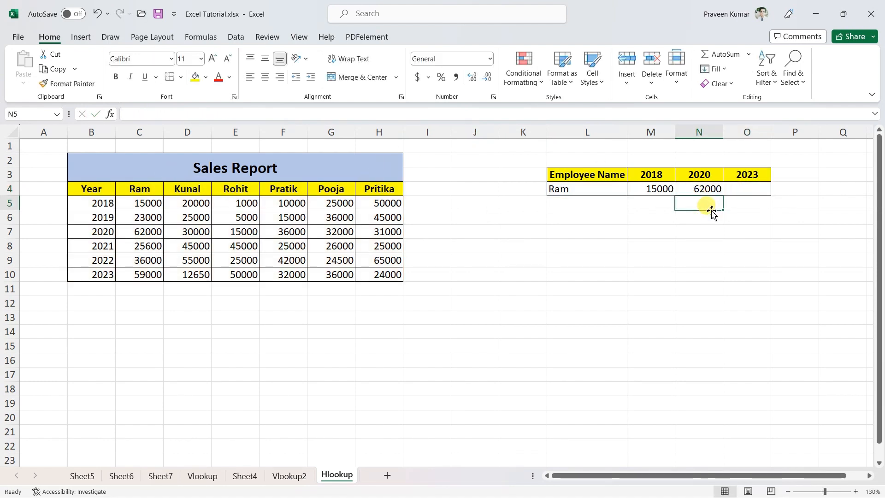
left_click(707, 189)
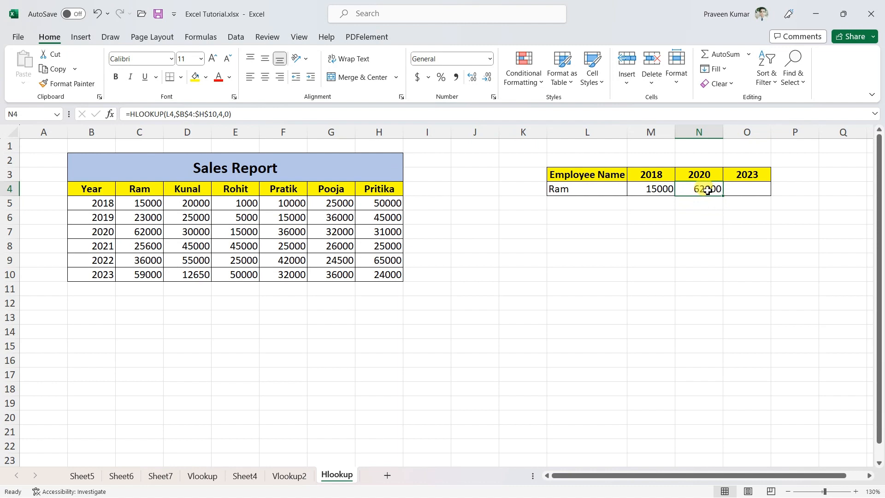
left_click_drag(232, 114, 121, 109)
type("=")
left_click(705, 228)
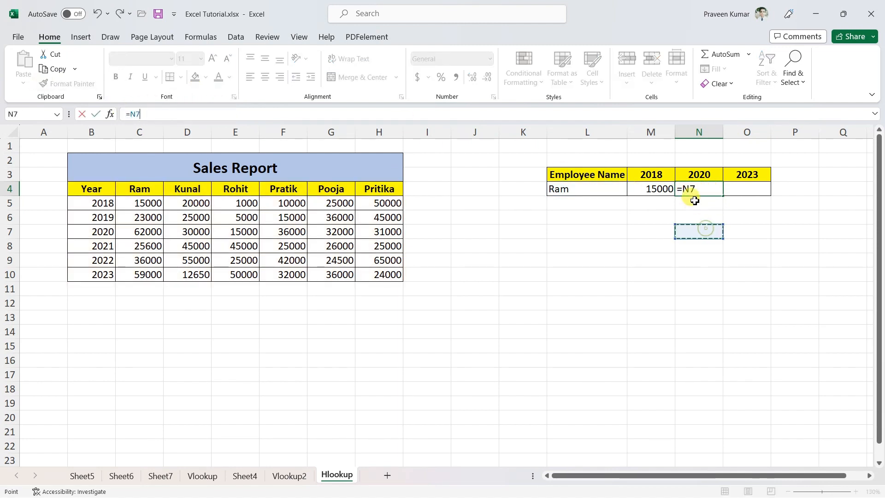
key("Escape")
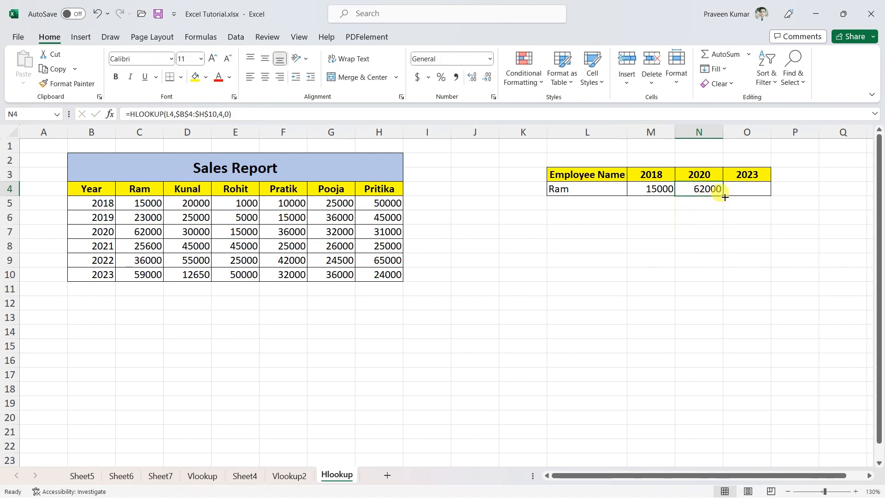
Fill the HLOOKUP formula from N4 across to O4 under 2023.
left_click_drag(724, 197, 765, 199)
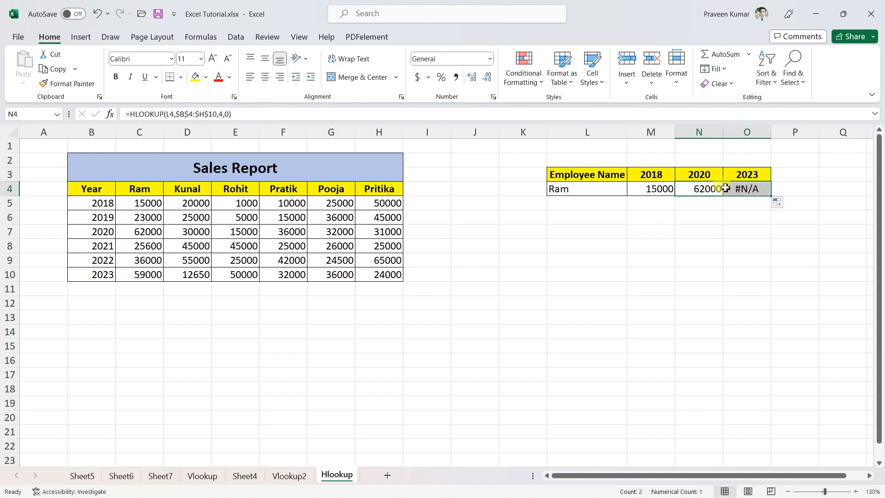
left_click(729, 220)
left_click(714, 190)
Edit the copied formula in O4 to use L4 as the lookup value and 7 as the row index.
left_click(746, 194)
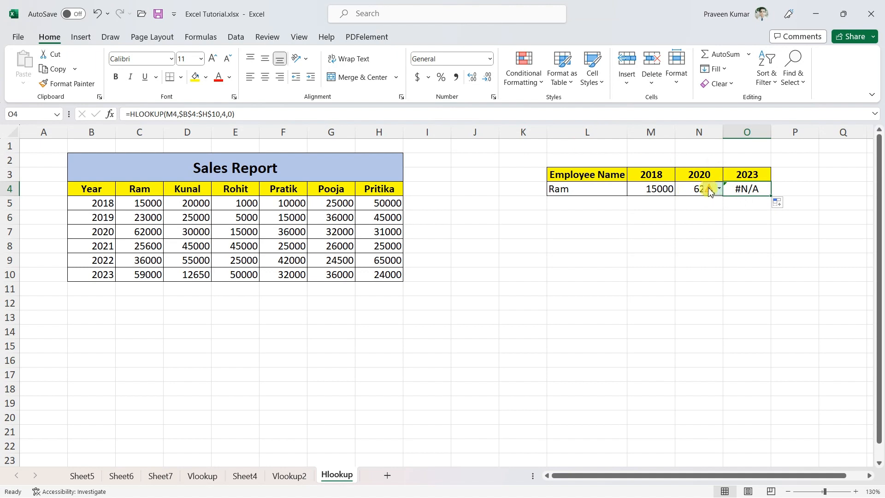
left_click(174, 113)
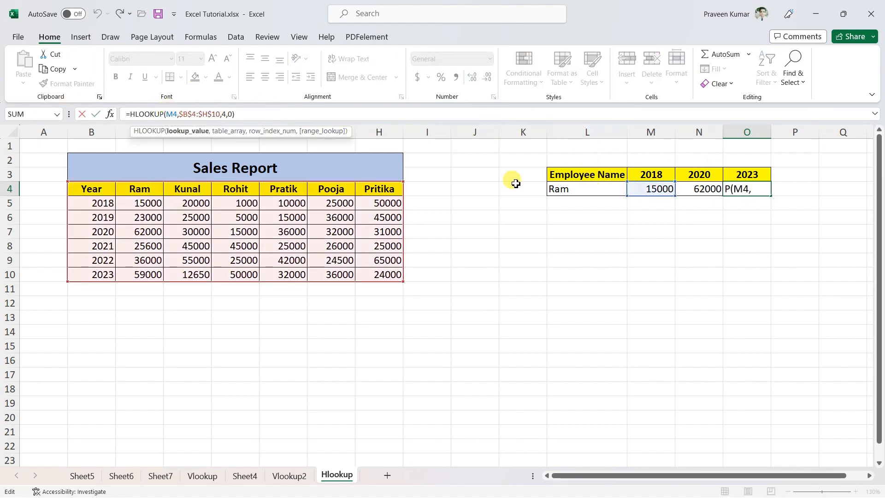
type("L4")
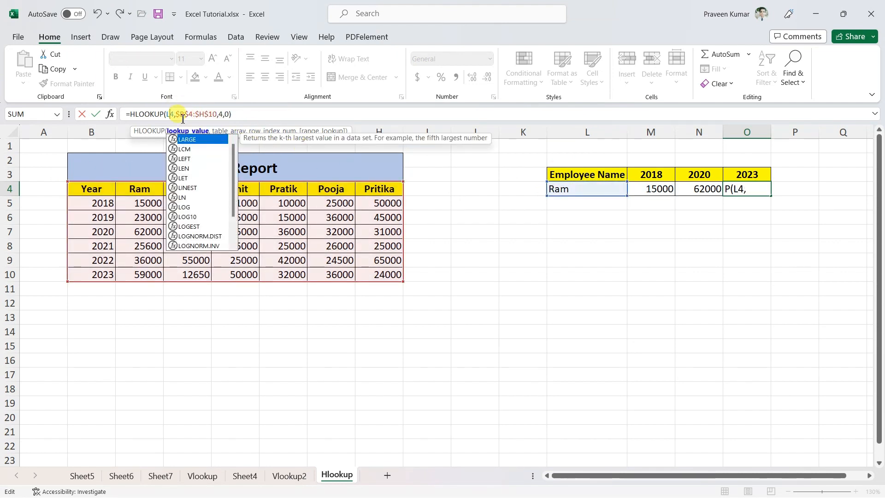
left_click(223, 115)
type(",")
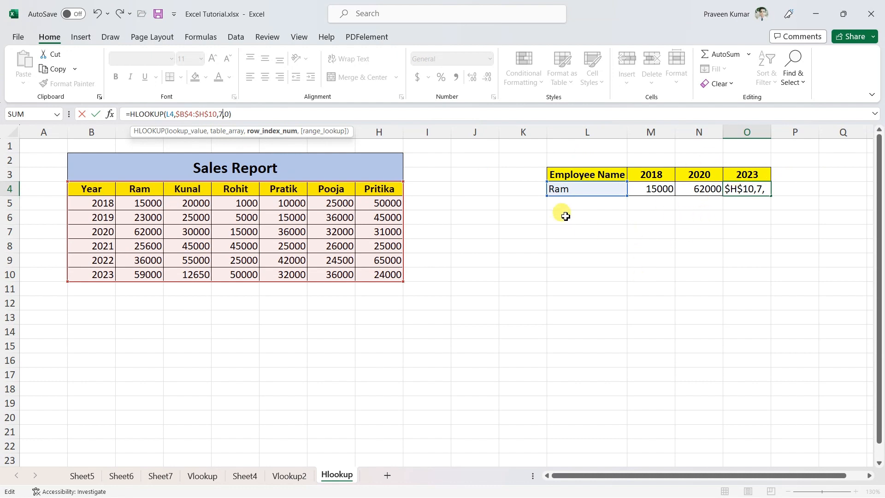
key("Return")
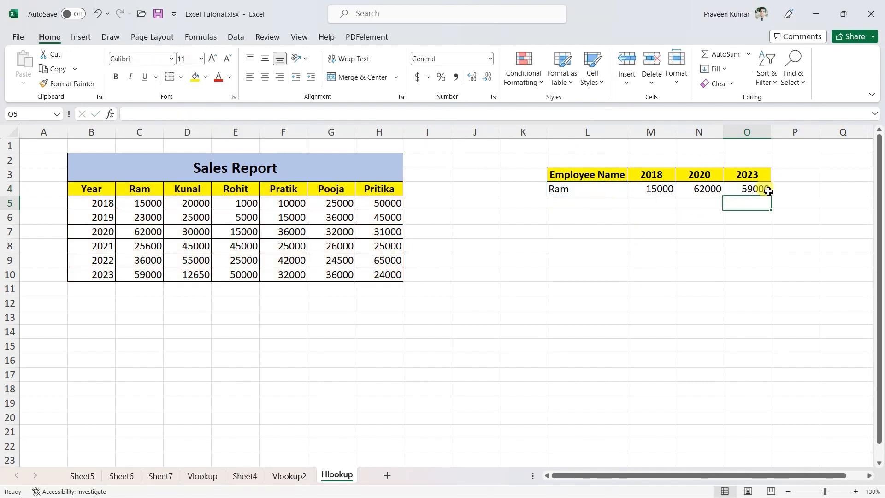
Test the lookups by changing the name in L4 to the Sales Report's second employee, and to the fourth employee.
left_click(558, 192)
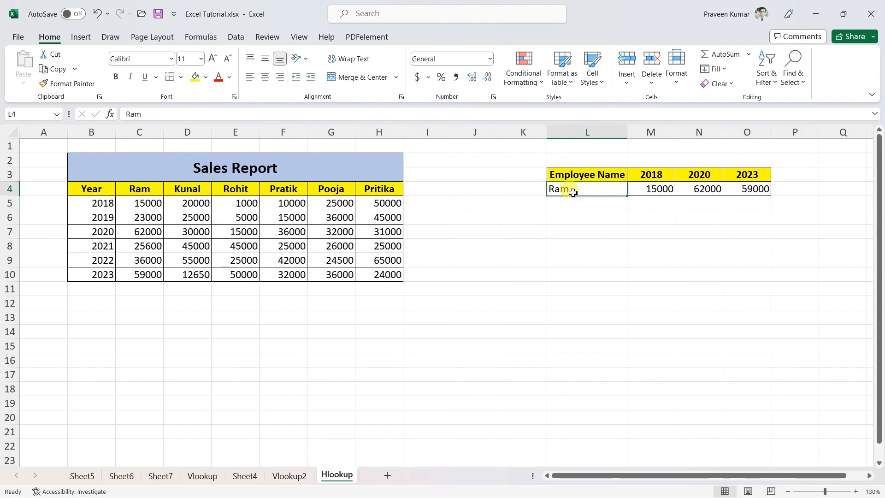
type("Kunal")
left_click(595, 247)
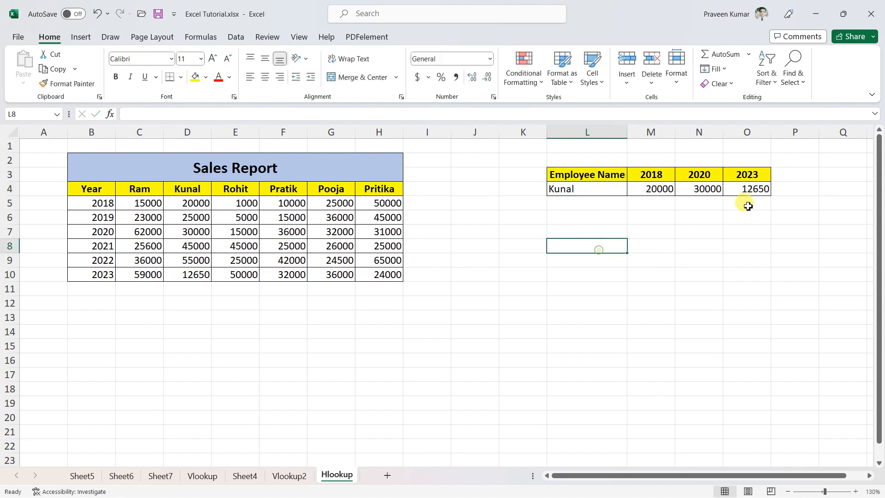
left_click(574, 193)
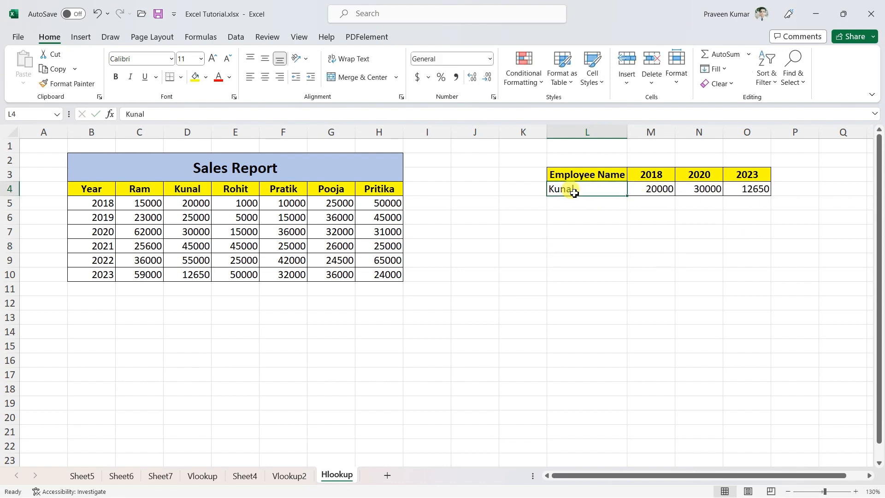
type("Prati")
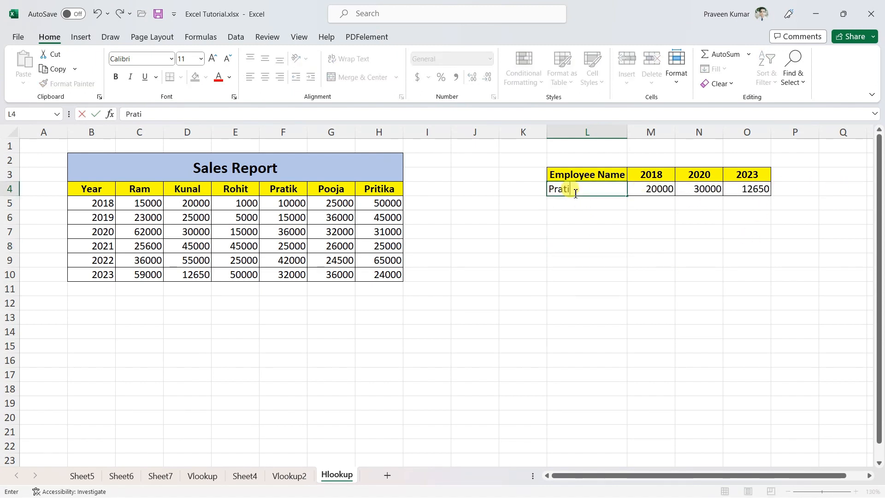
type("k")
key("Return")
left_click(642, 236)
Add a drop-down to cell L4 with List data validation, using the employee names in =$C$4:$H$4 as the source.
left_click(600, 192)
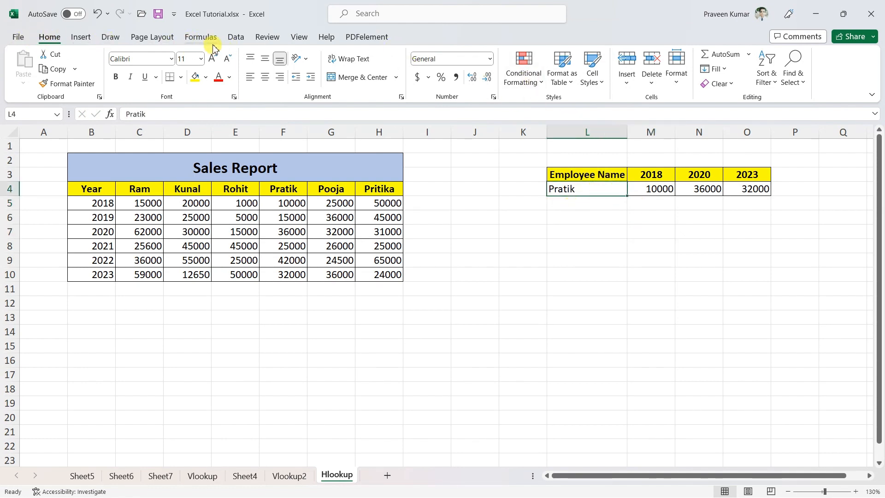
left_click(235, 37)
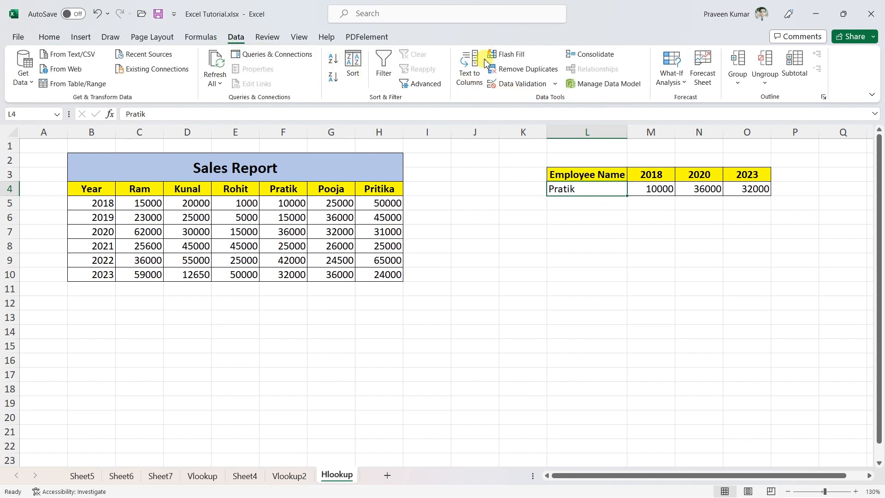
left_click(528, 85)
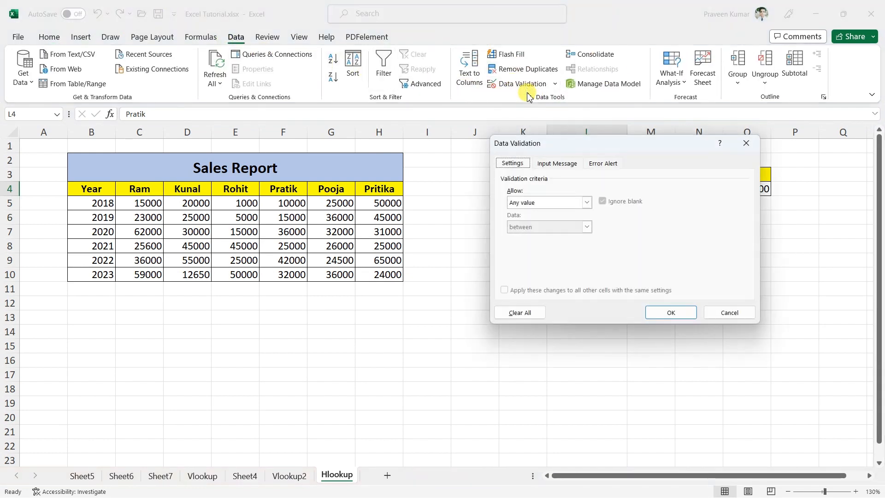
left_click(584, 203)
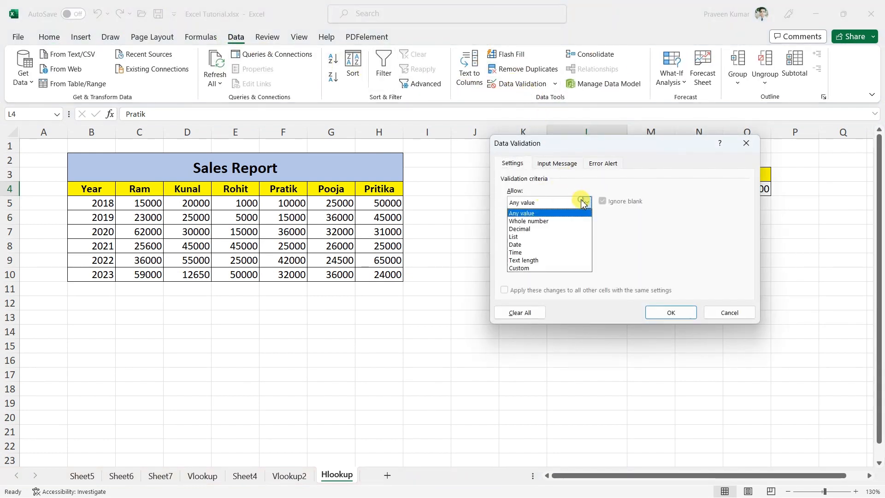
left_click(537, 237)
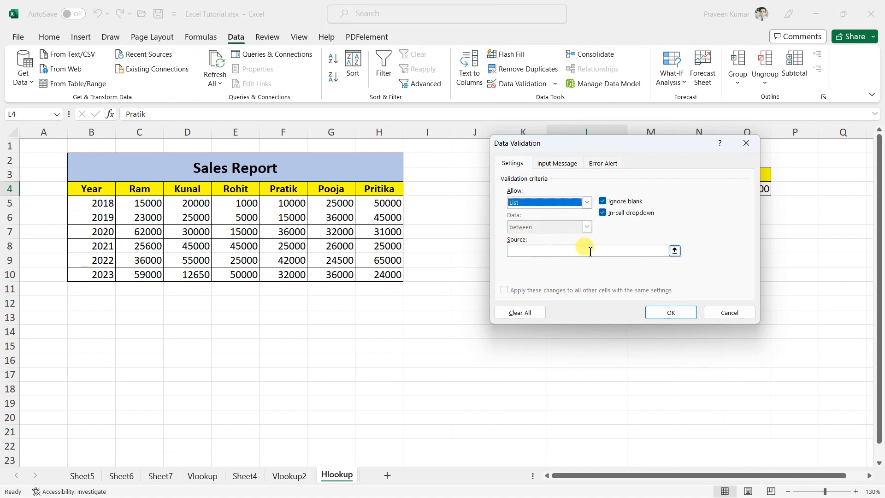
left_click(674, 250)
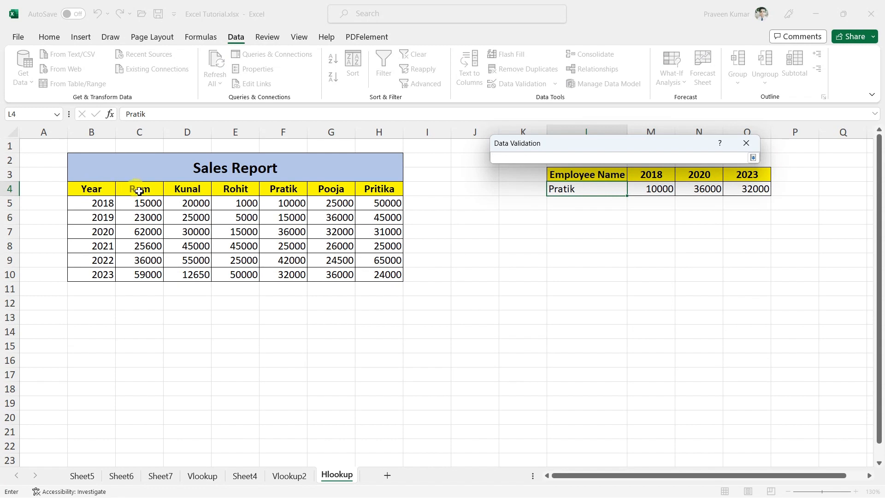
left_click_drag(140, 191, 387, 190)
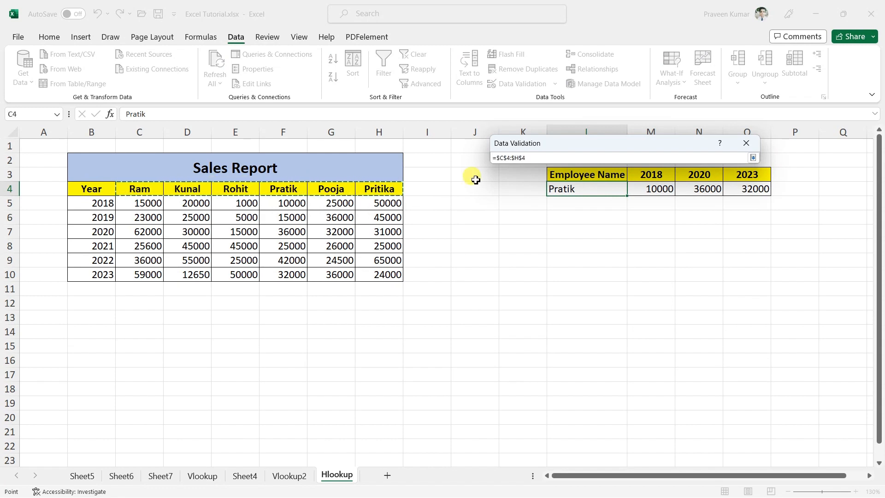
left_click(754, 158)
left_click(686, 315)
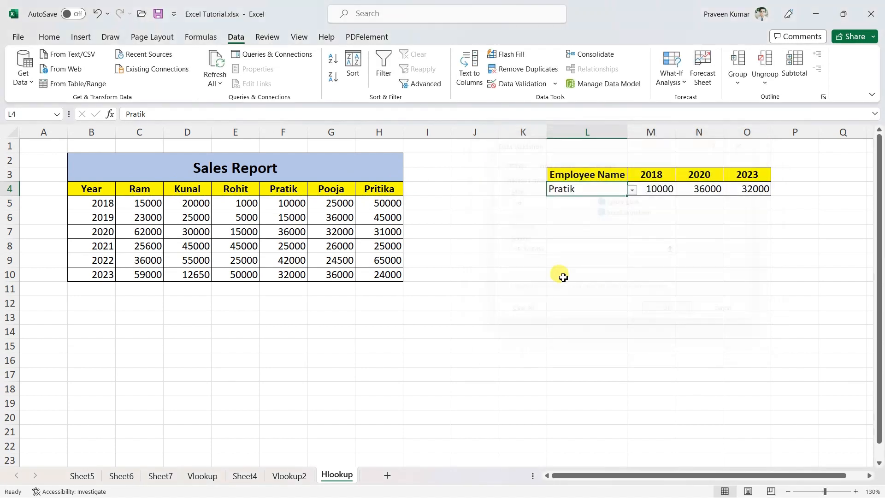
Test L4's drop-down by choosing the first, third, fourth, fifth and sixth employees in order, then finish on the fifth.
left_click(632, 190)
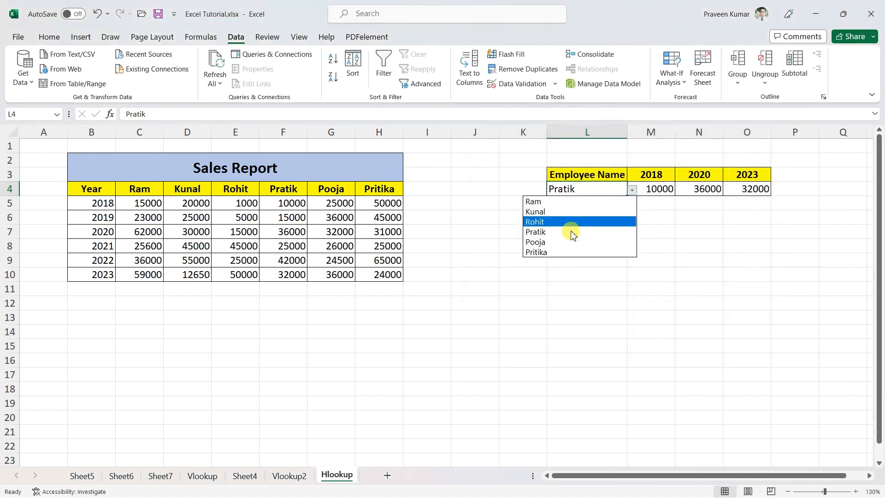
left_click(572, 201)
left_click(630, 191)
left_click(567, 222)
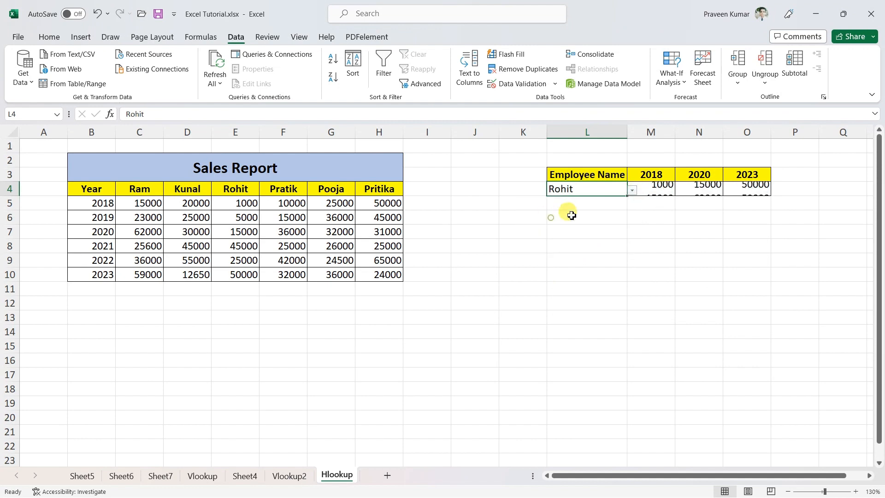
left_click(632, 190)
left_click(562, 231)
left_click(632, 190)
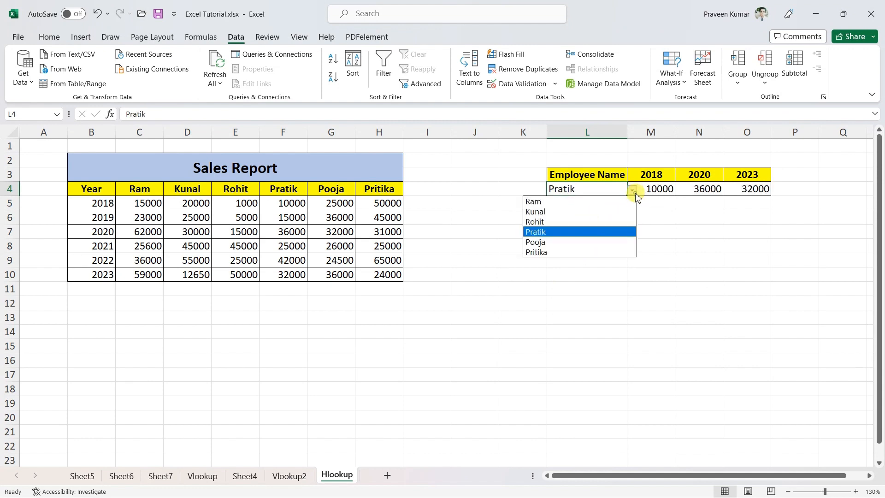
left_click(573, 242)
left_click(633, 190)
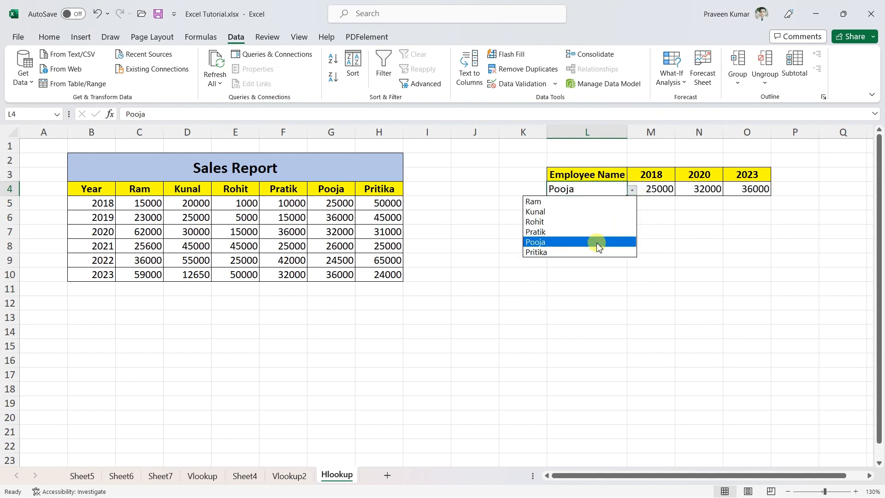
left_click(594, 252)
left_click(633, 190)
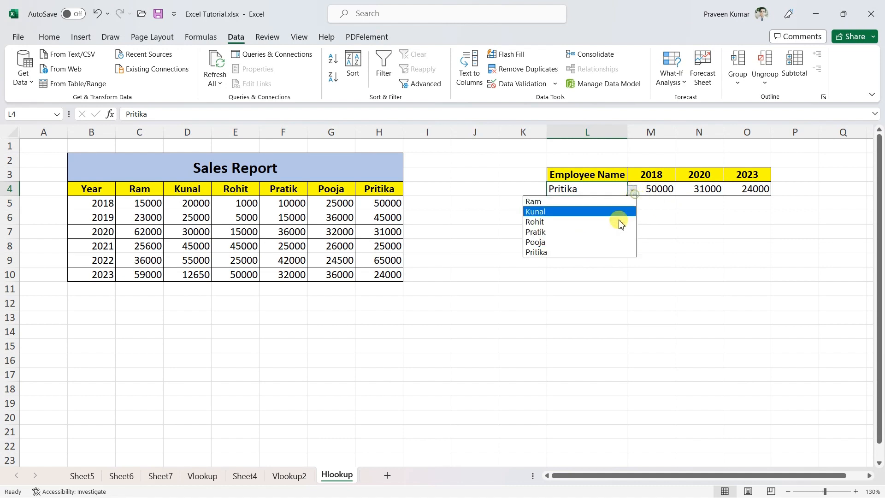
left_click(599, 242)
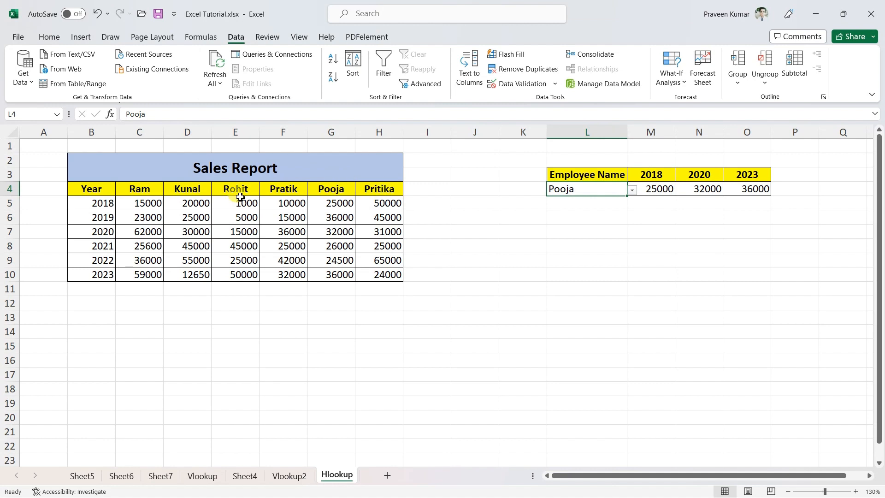
left_click_drag(106, 190, 375, 191)
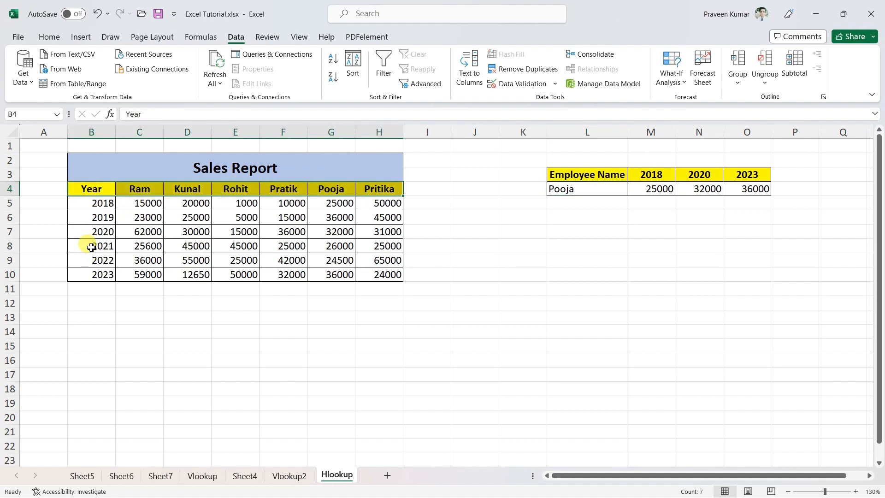
left_click(239, 204)
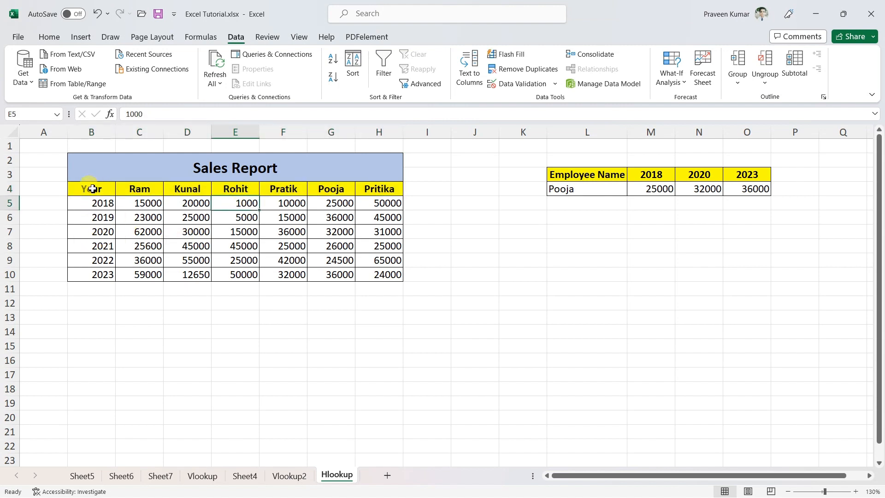